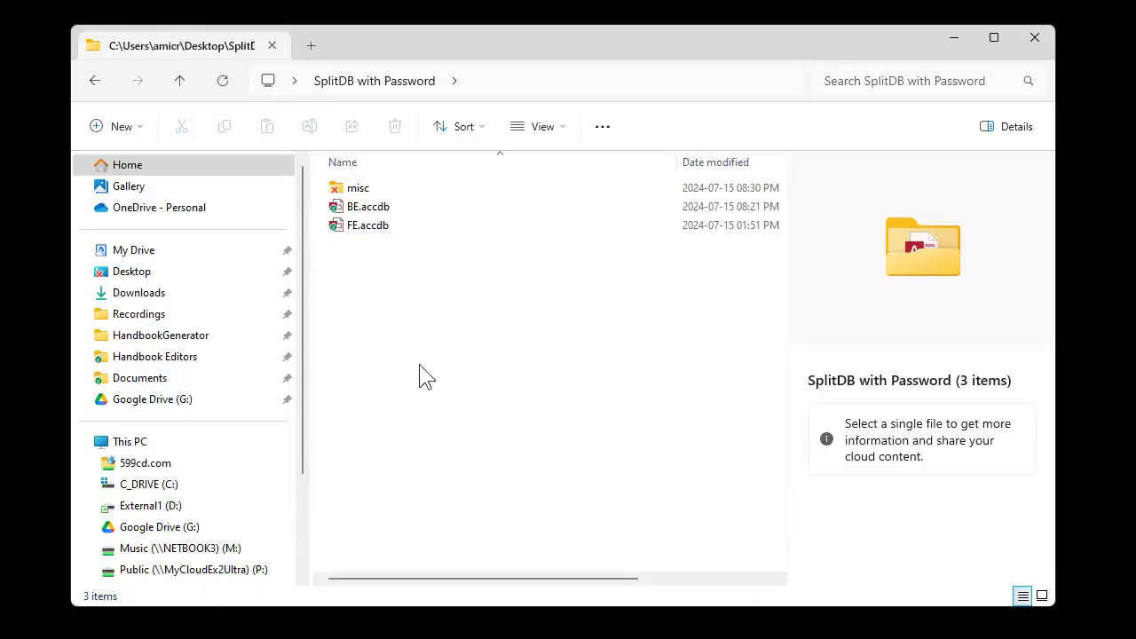
Step: Open the back-end BE.accdb by entering its database password
click(392, 211)
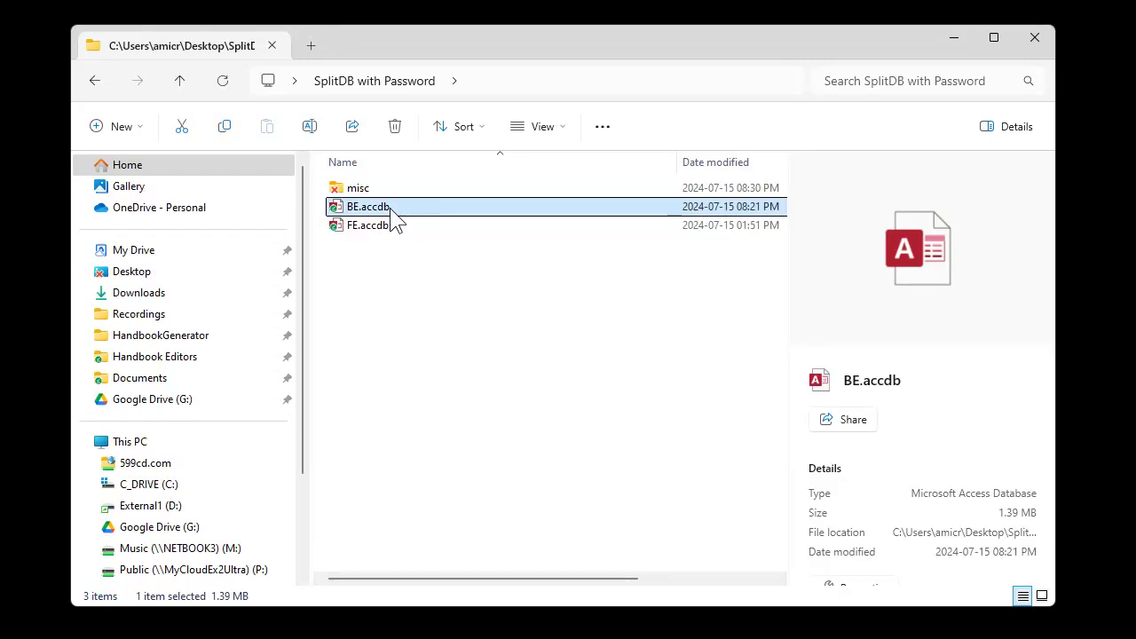
click(383, 233)
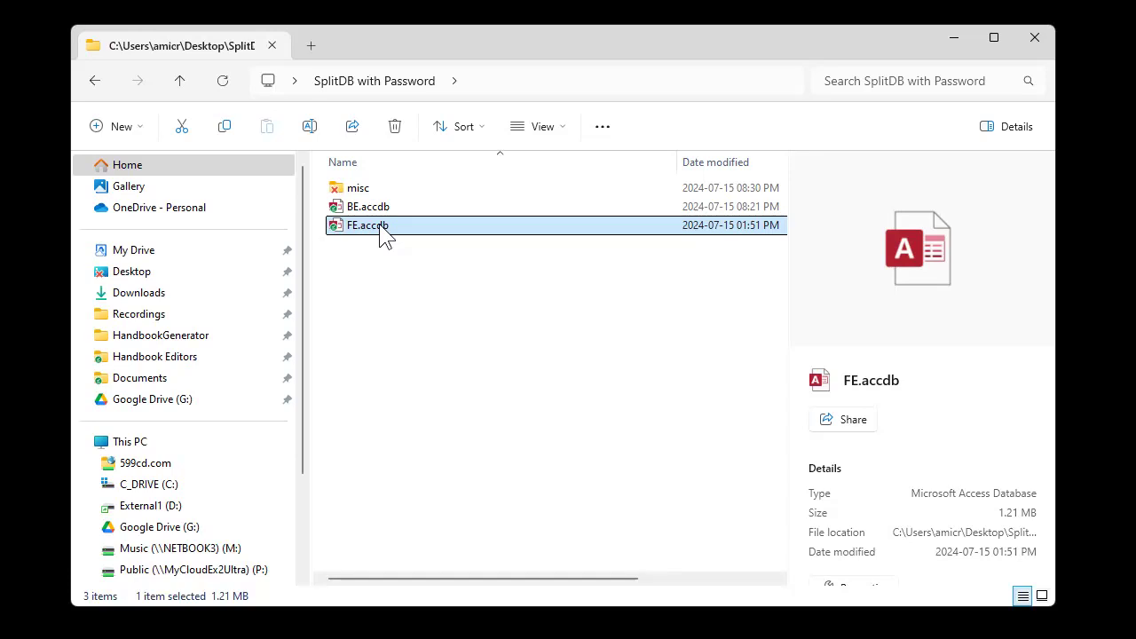
click(409, 314)
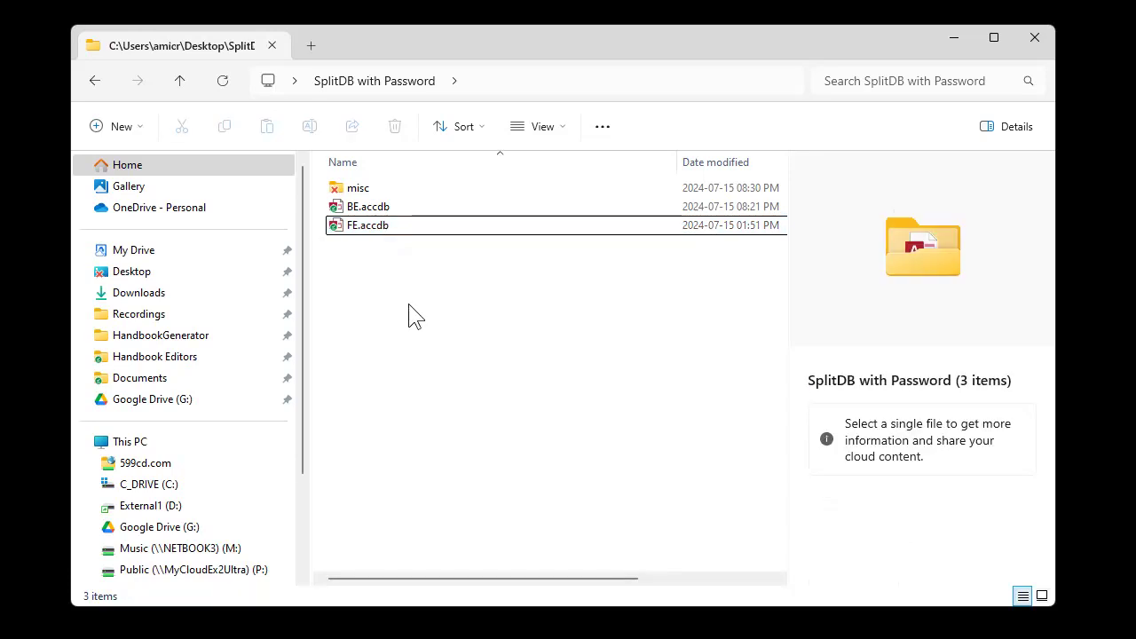
click(386, 214)
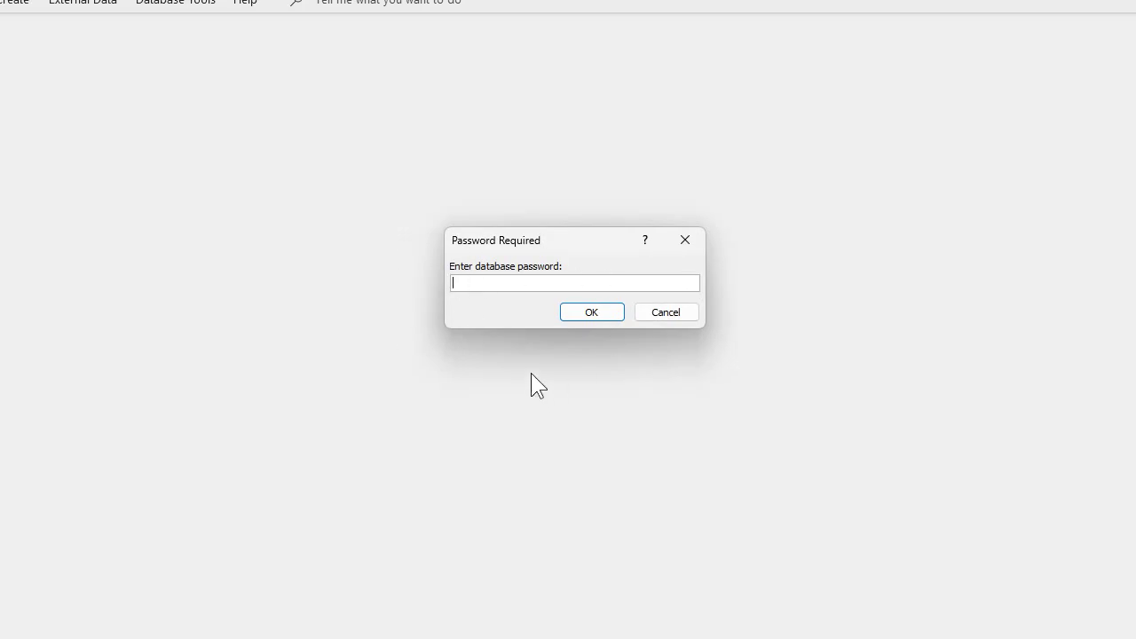
text(***)
key(Return)
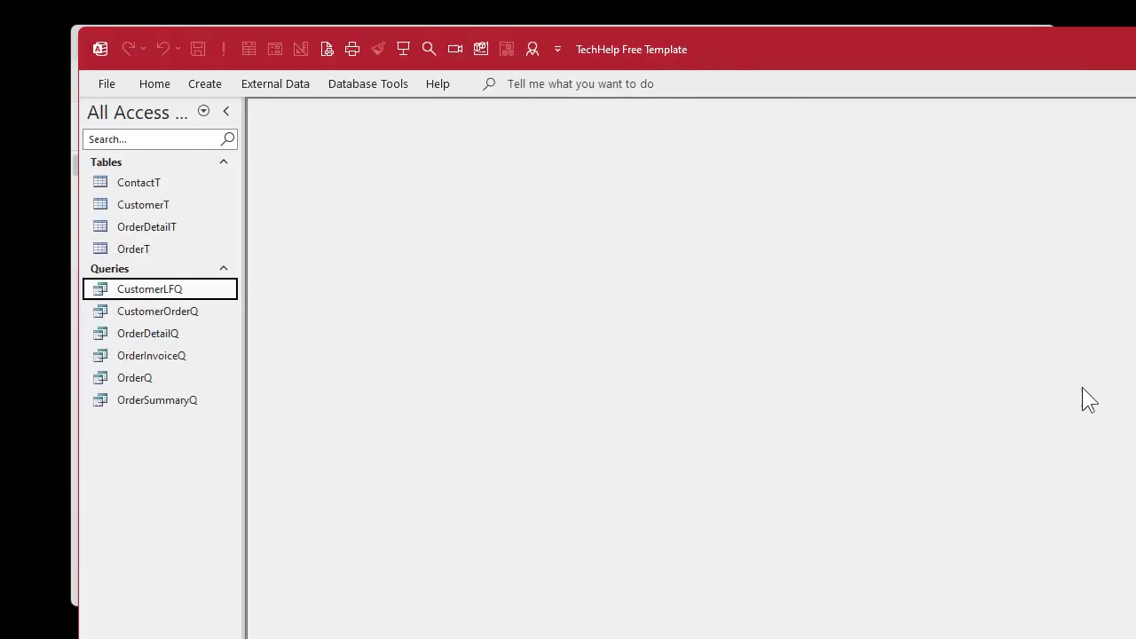
Step: View the CustomerT records in BE.accdb, close it, and select FE.accdb in the folder
drag(1135, 638, 853, 519)
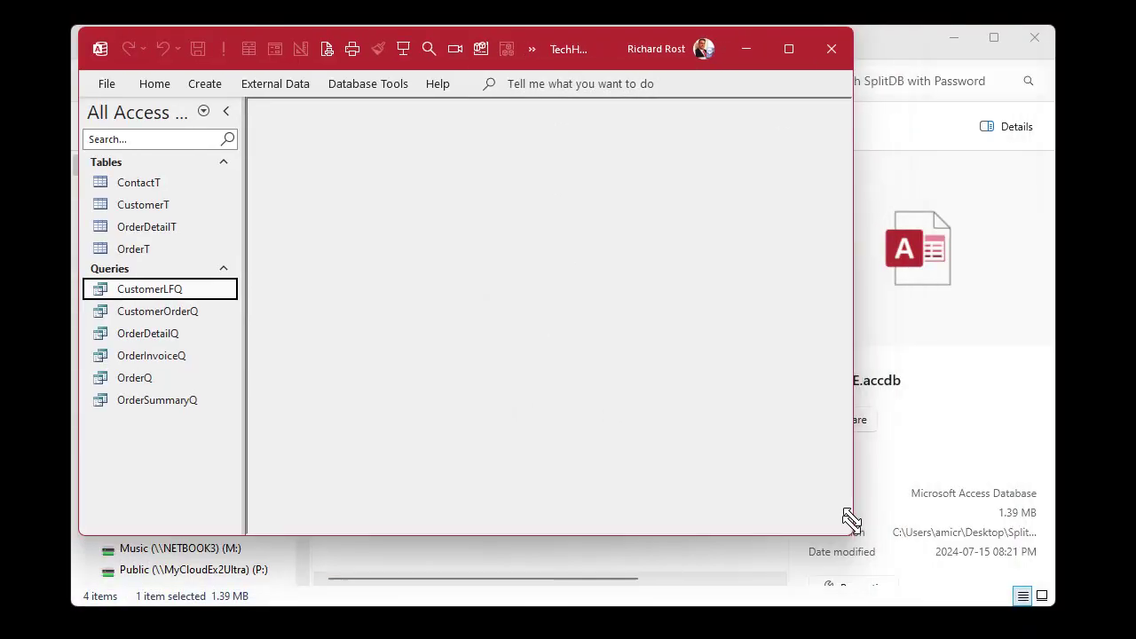
click(160, 206)
double_click(160, 210)
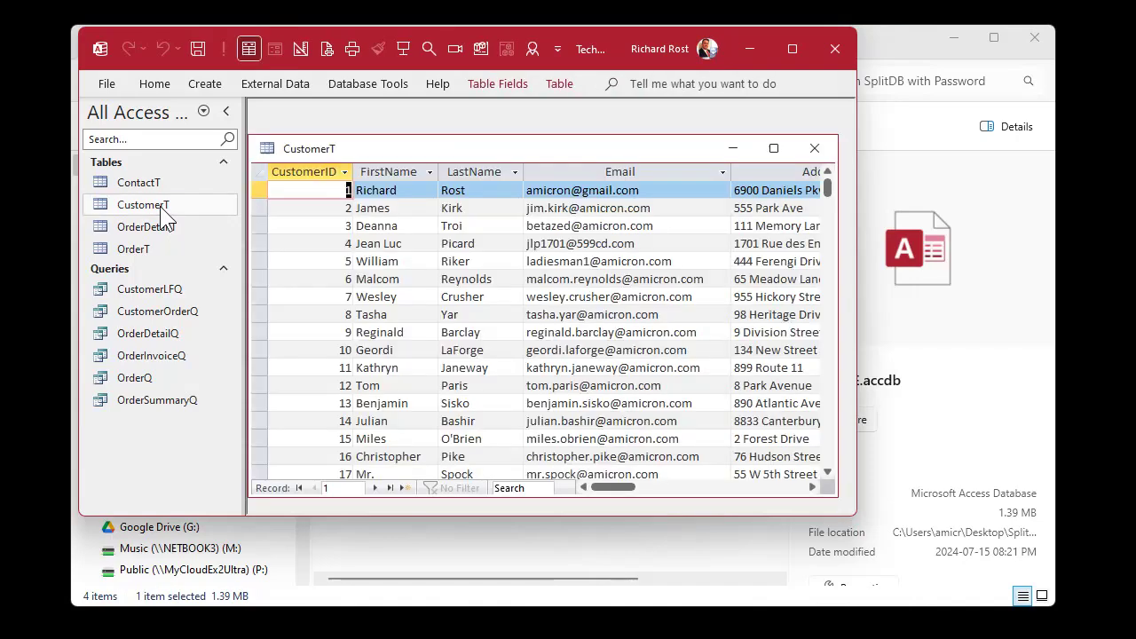
click(839, 63)
click(450, 279)
click(383, 234)
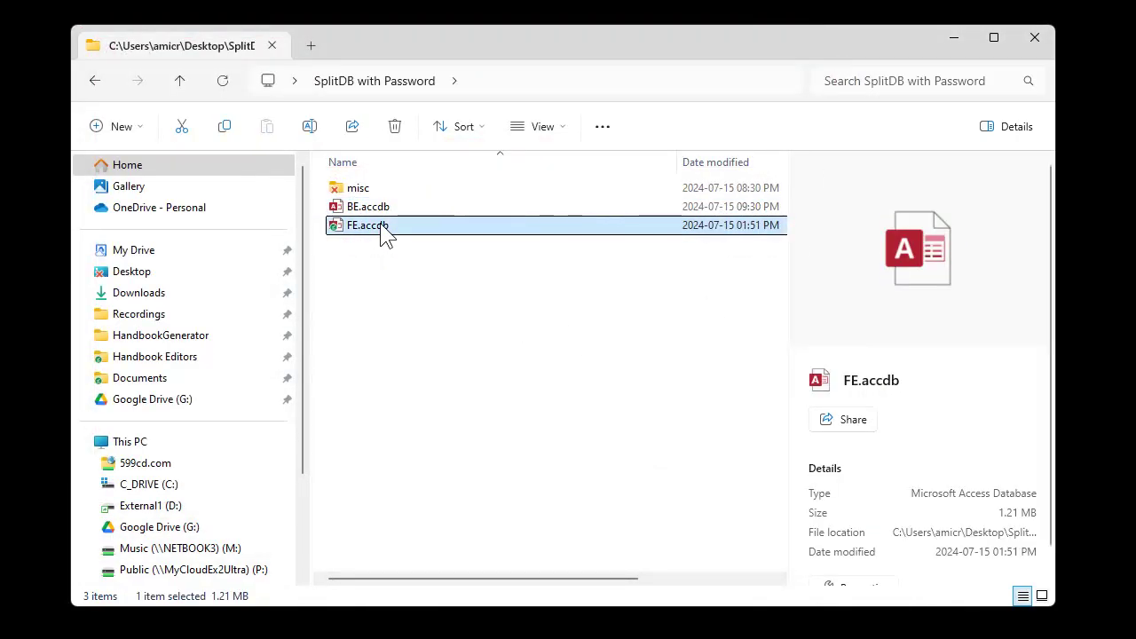
Step: Open FE.accdb, view CustomerT's 33 records, check CustomerT, OrderDetailT and OrderT link to BE.accdb, then close
double_click(384, 232)
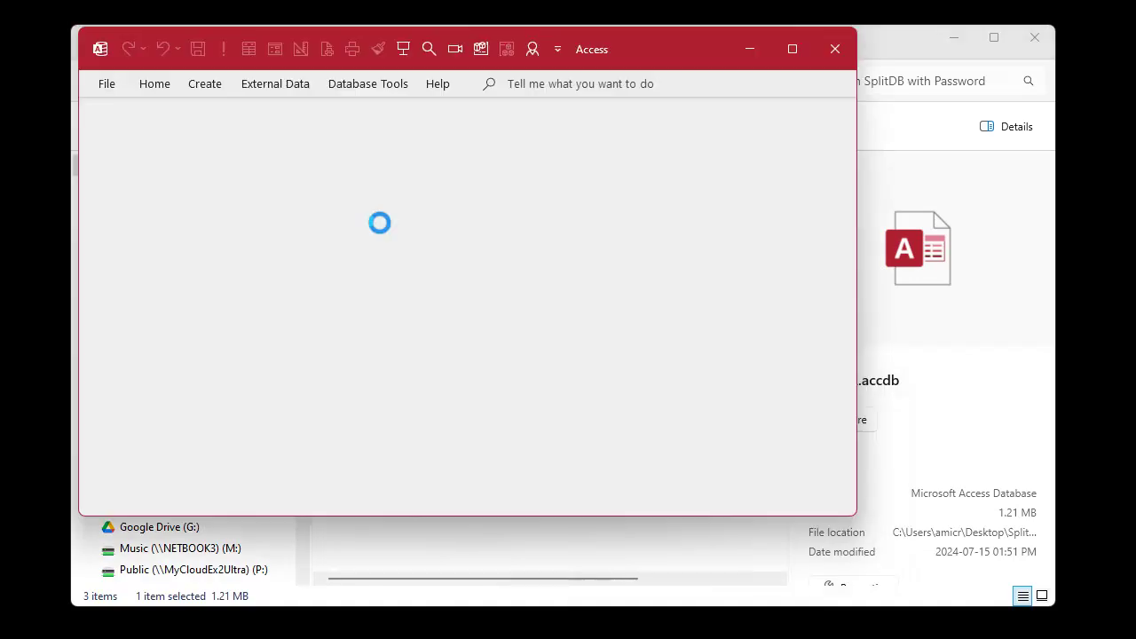
double_click(124, 204)
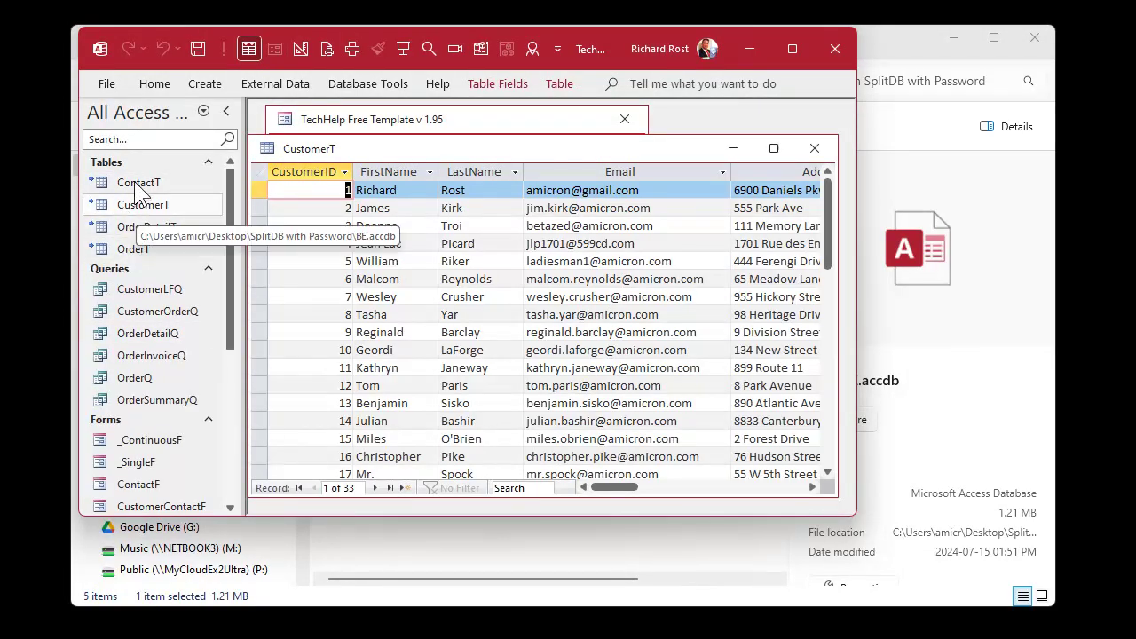
click(131, 202)
click(135, 229)
click(137, 249)
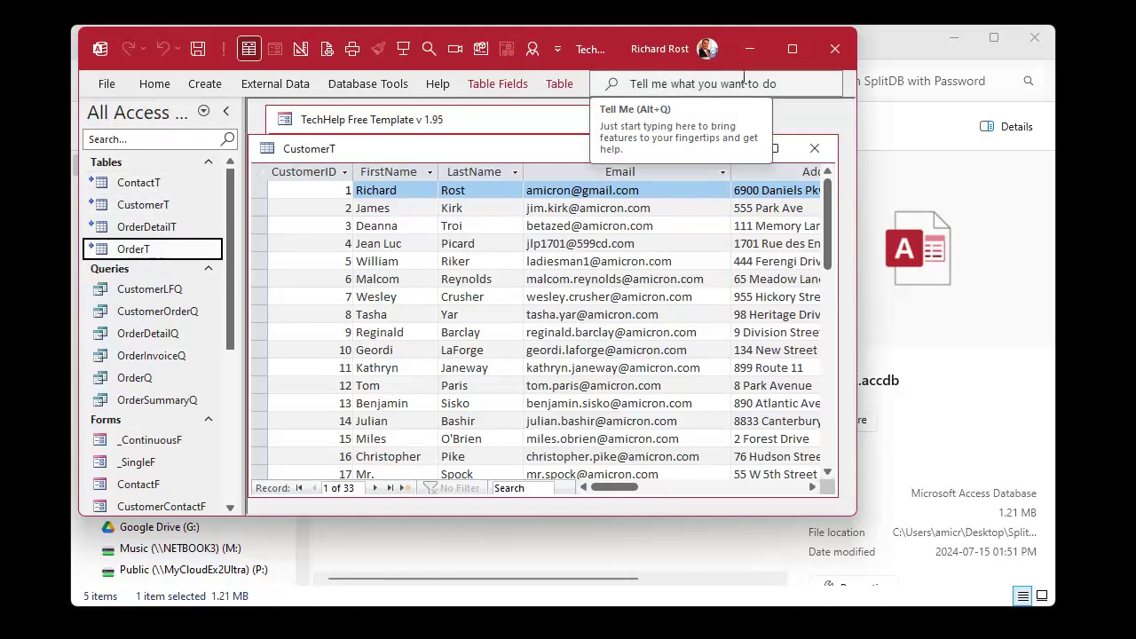
click(834, 48)
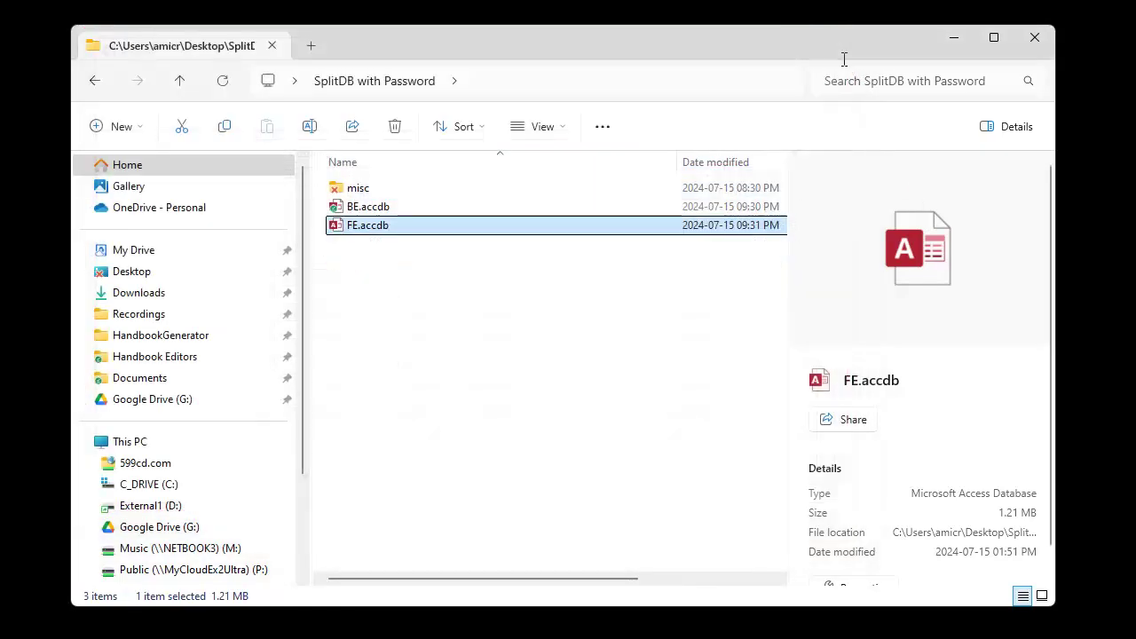
Step: Copy TechHelp FREE Template 1.95.accdb into the SplitDB with Password folder
click(474, 373)
click(360, 228)
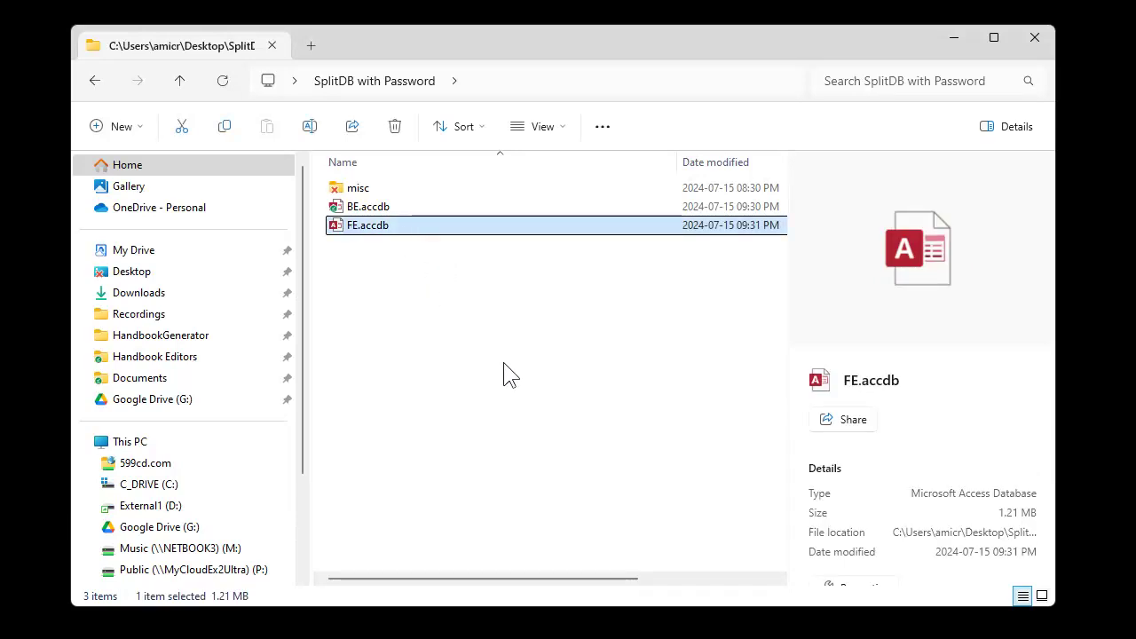
drag(513, 0, 471, 335)
click(578, 382)
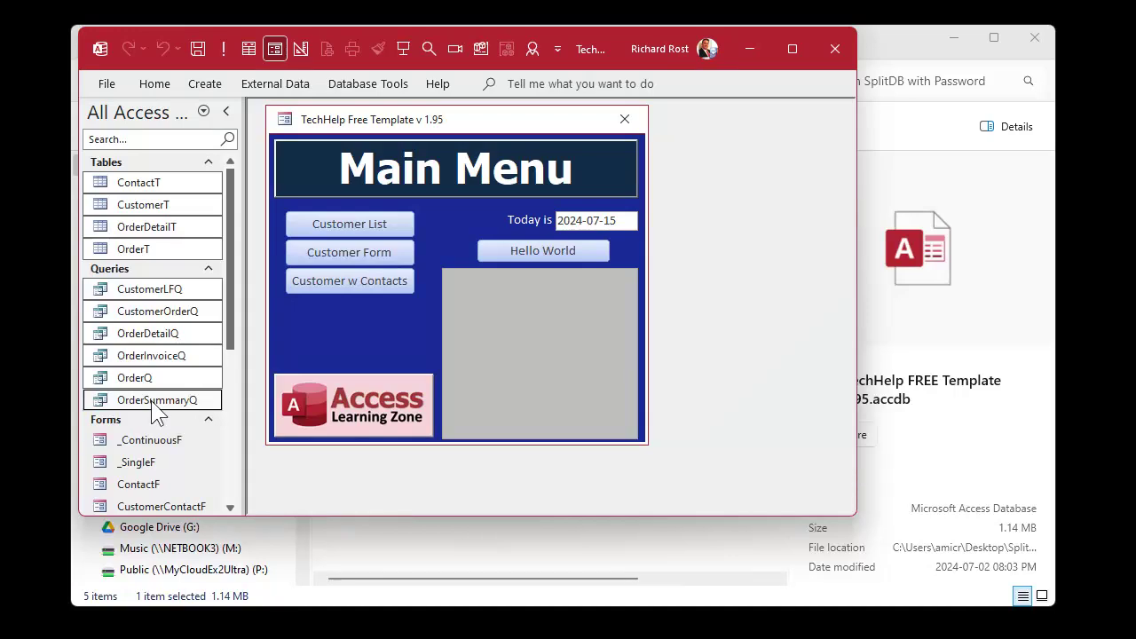
Step: Delete all the template's tables and queries, then start getting external data from an Access database
key(Delete)
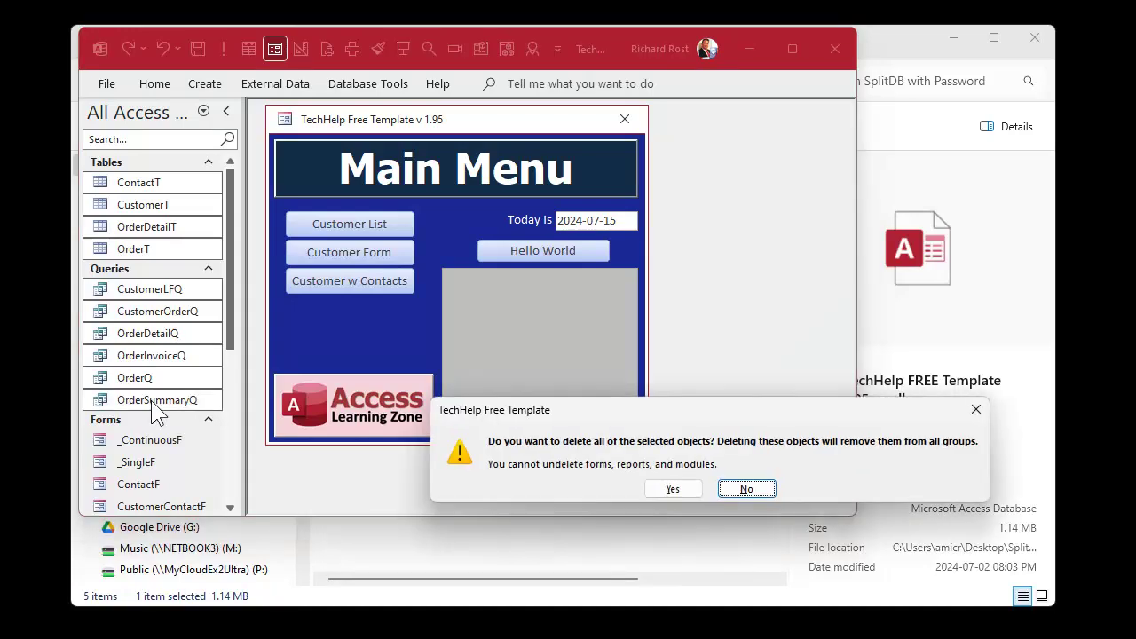
click(687, 489)
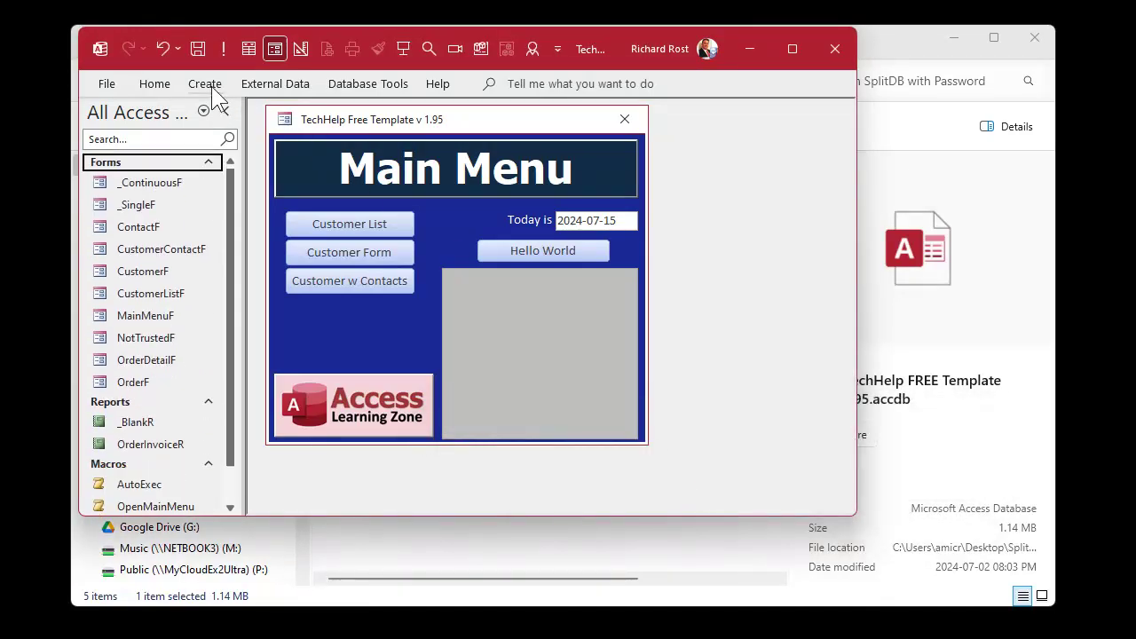
click(281, 84)
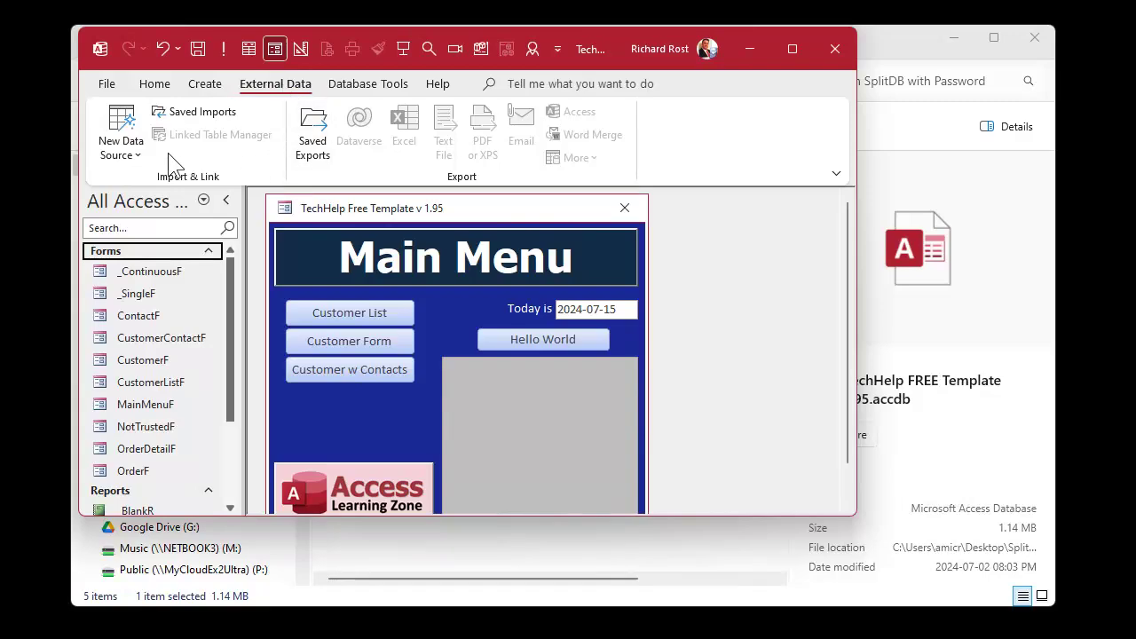
click(127, 144)
mouse_move(160, 237)
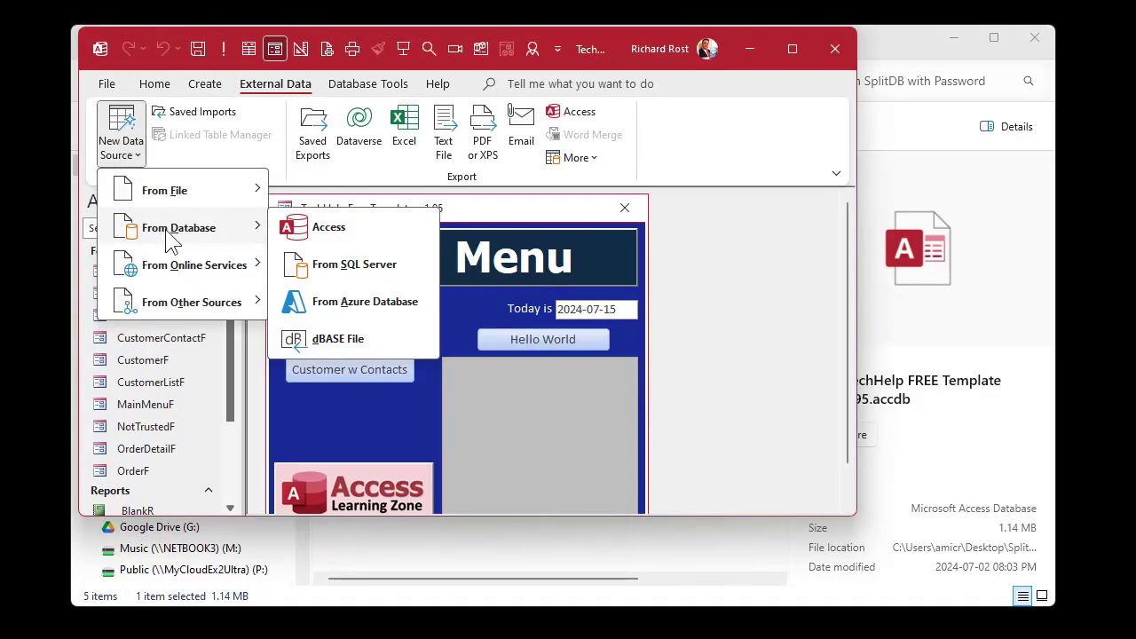
click(345, 238)
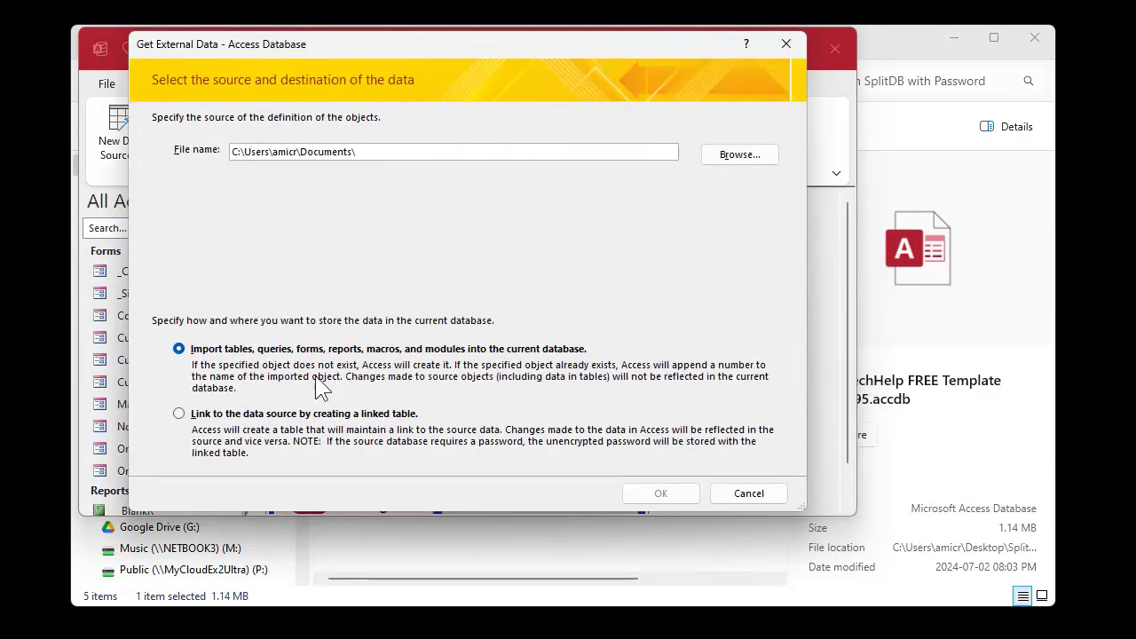
Step: Choose to link BE.accdb's tables, then cancel at the Password Required prompt
click(230, 414)
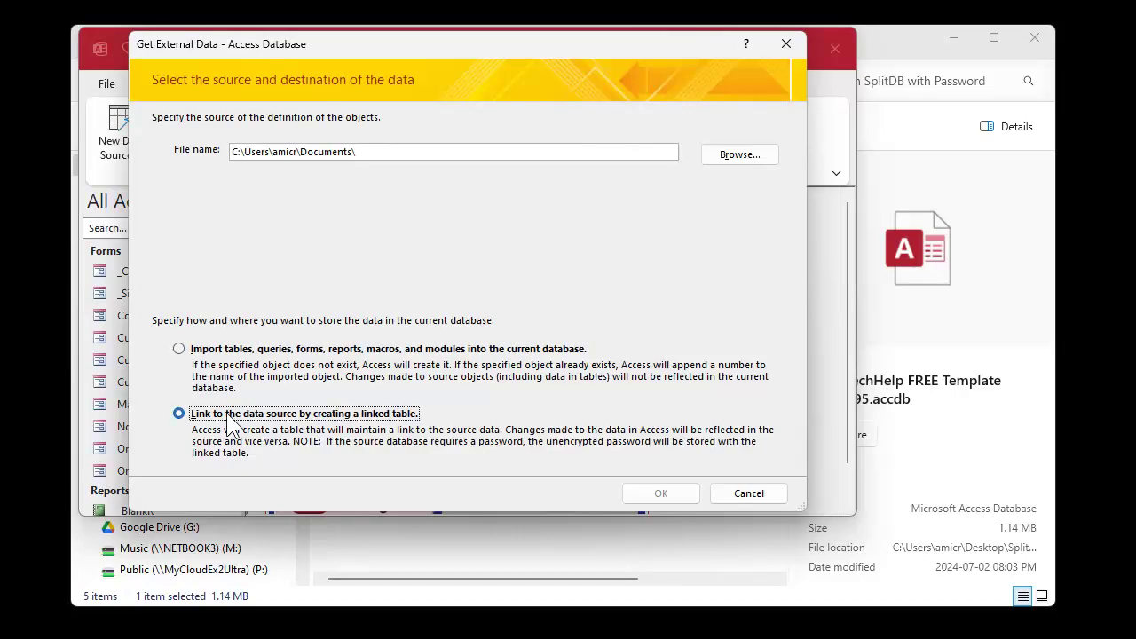
click(742, 155)
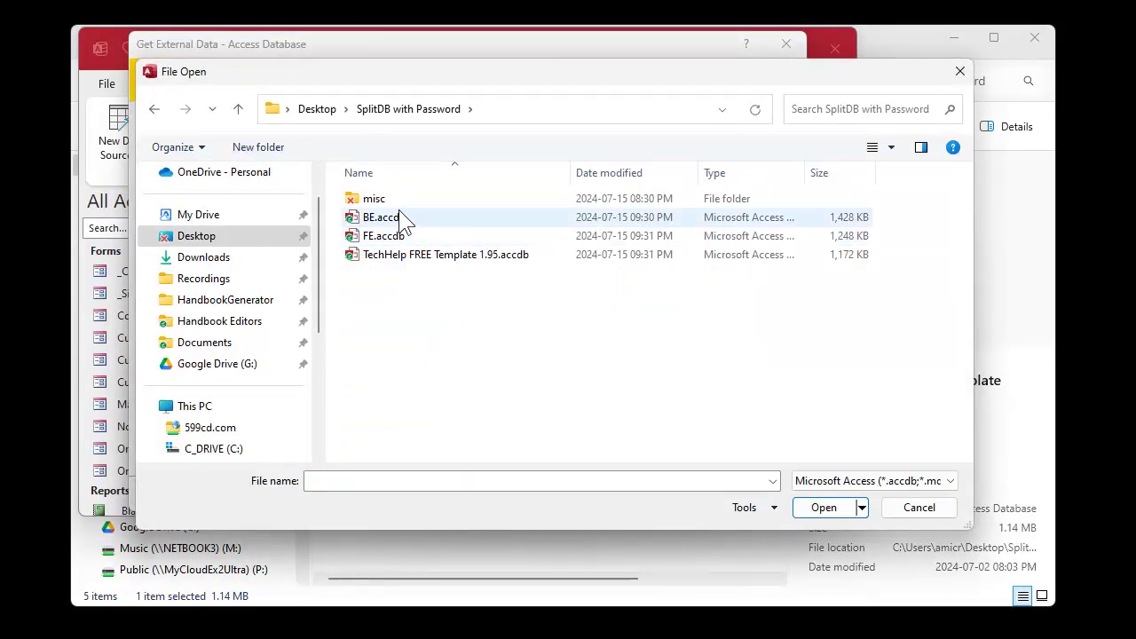
click(399, 219)
click(824, 508)
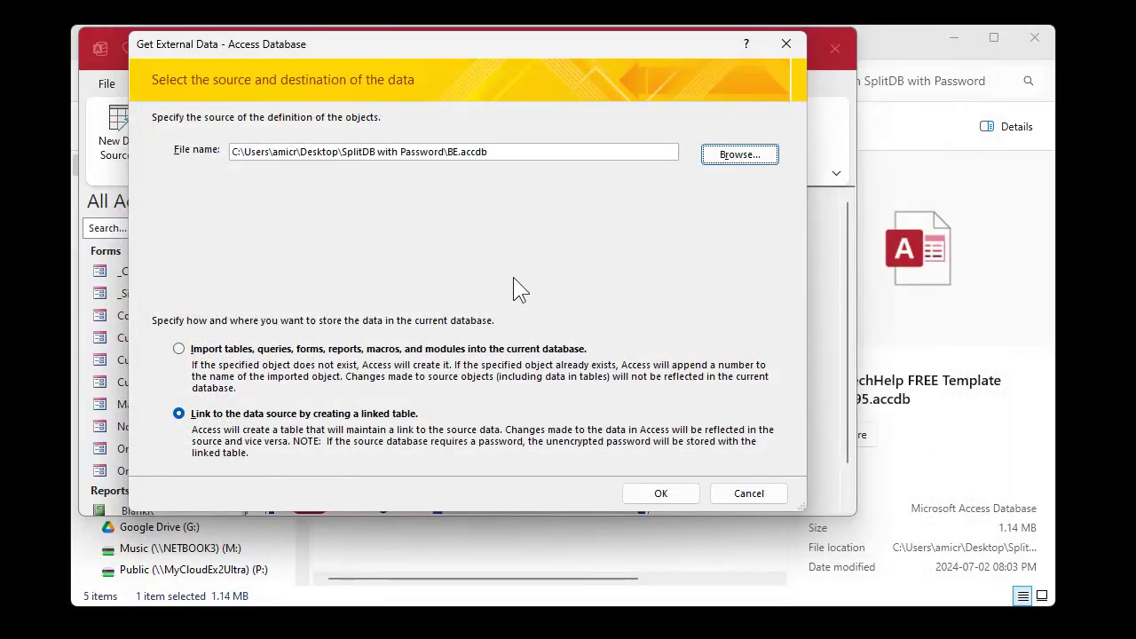
click(660, 494)
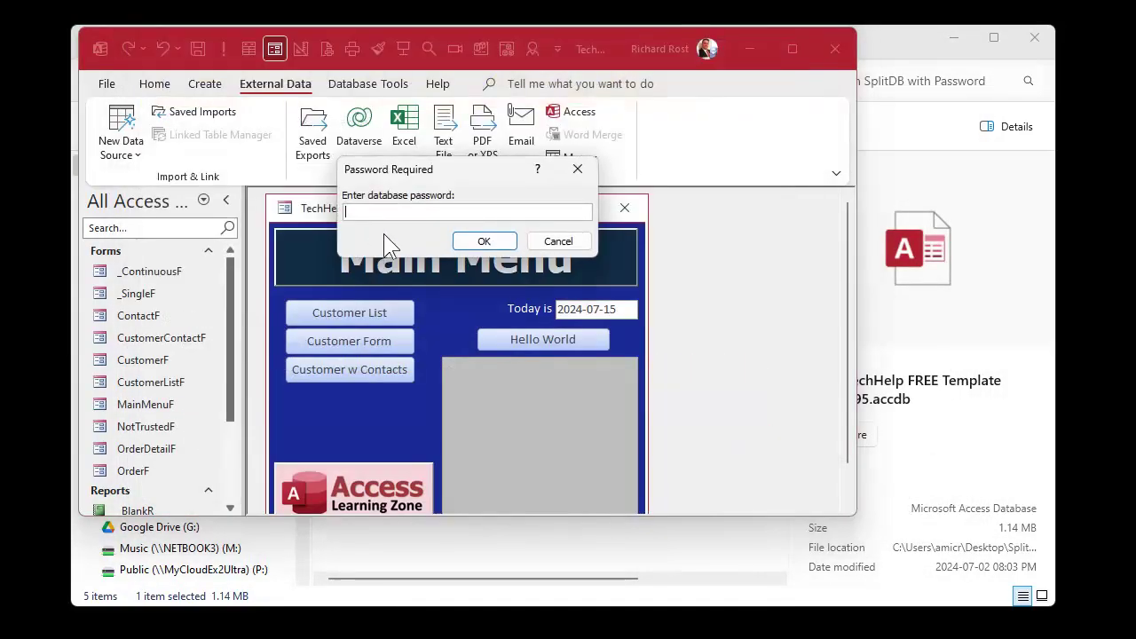
click(575, 241)
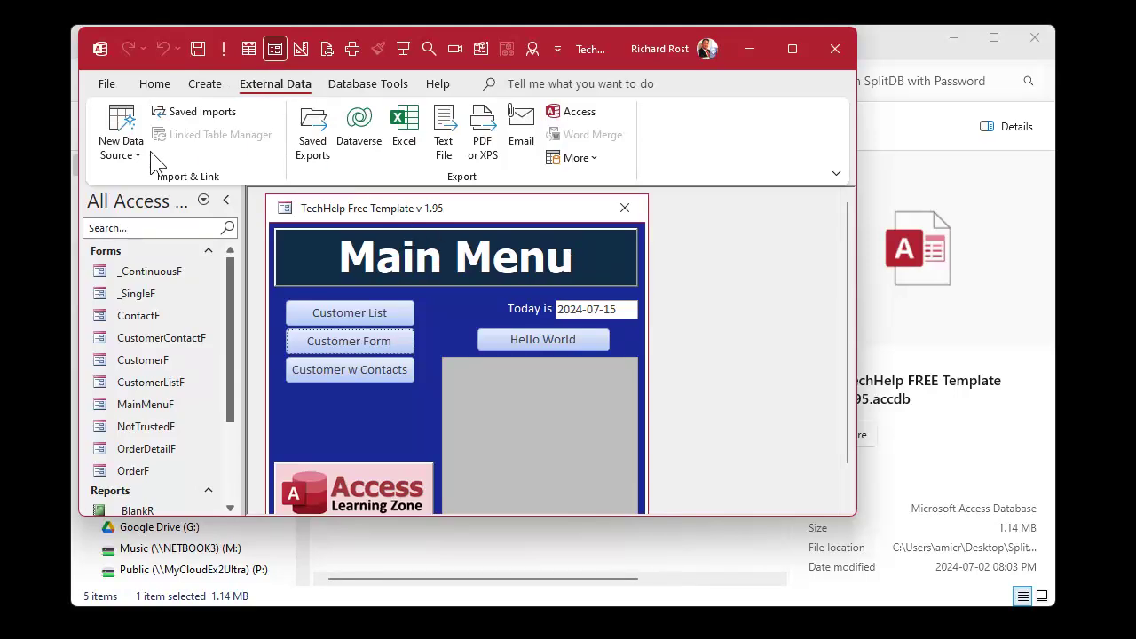
click(124, 142)
mouse_move(151, 238)
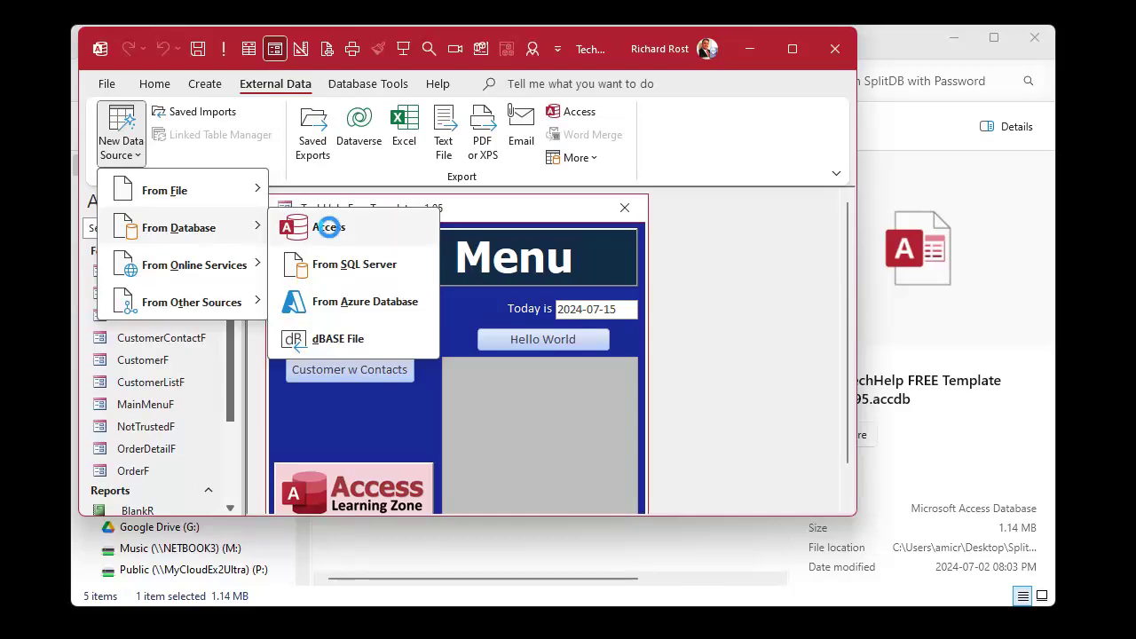
click(325, 227)
key(alt+r)
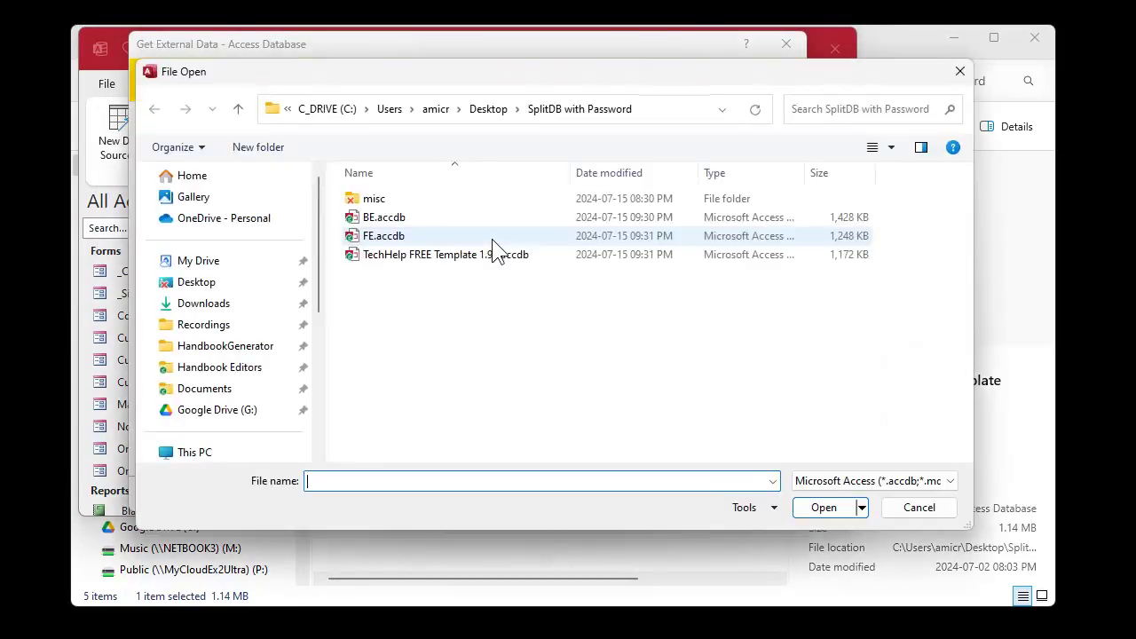
click(384, 218)
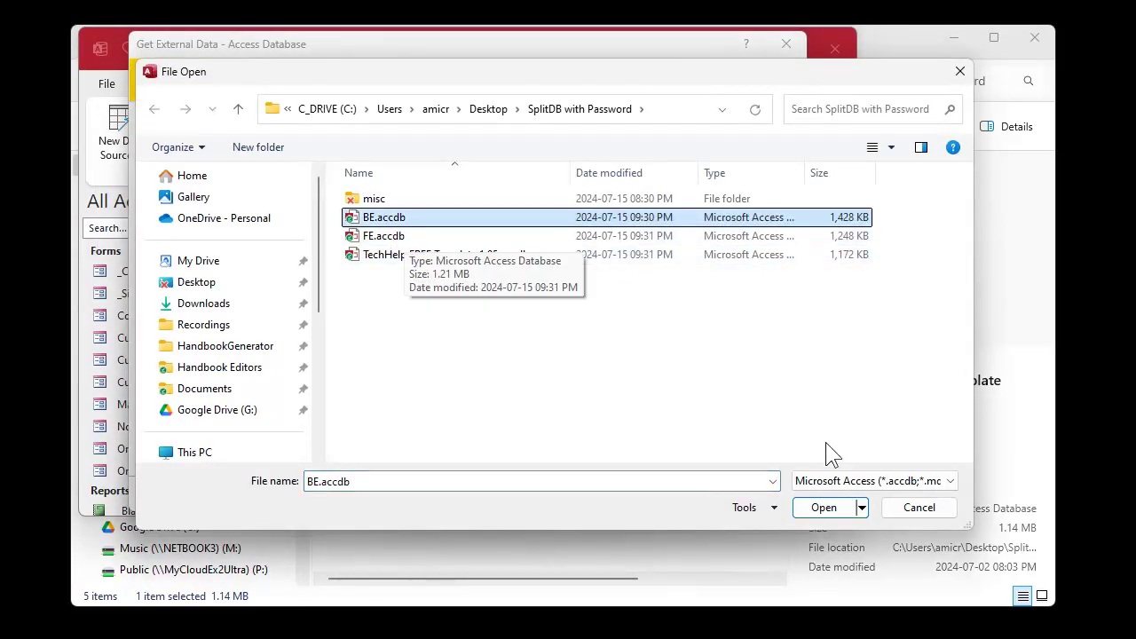
click(826, 509)
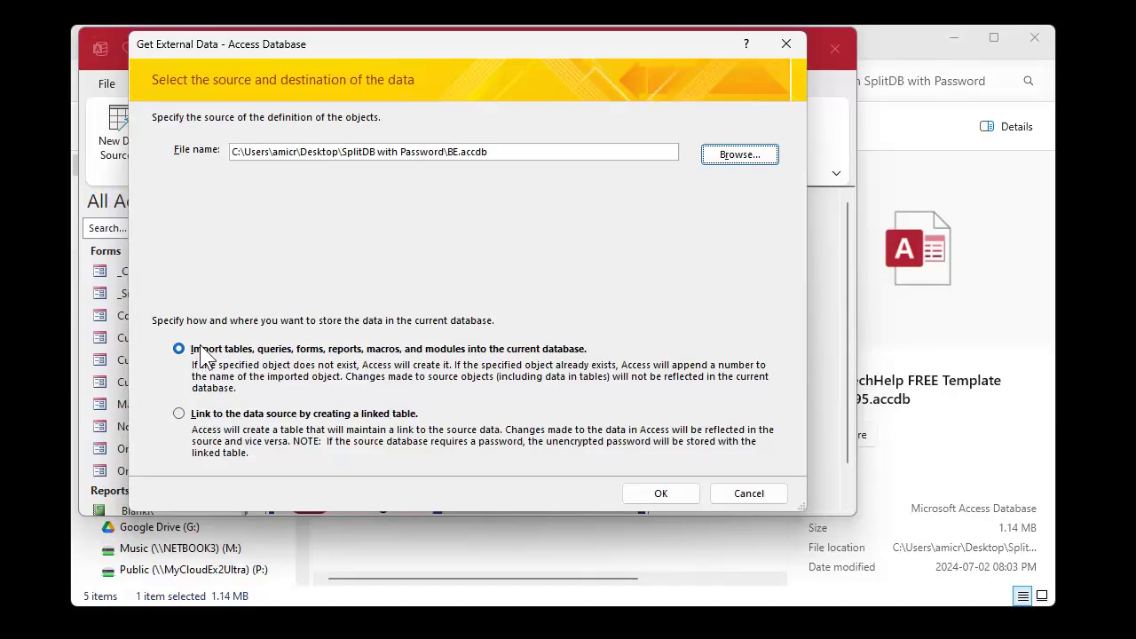
click(672, 491)
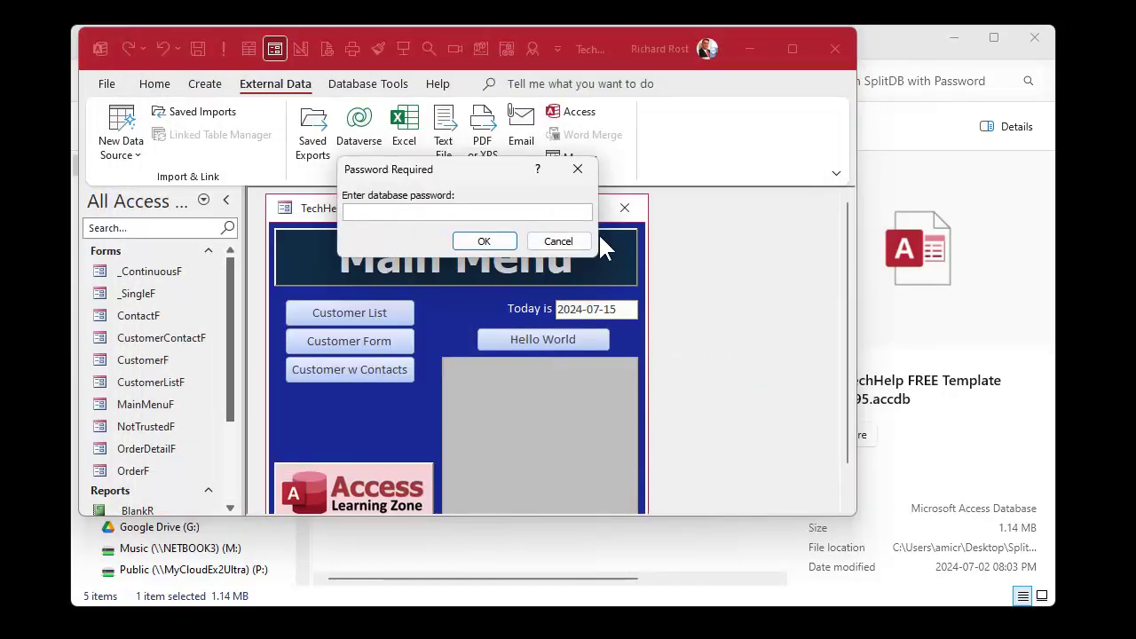
click(562, 243)
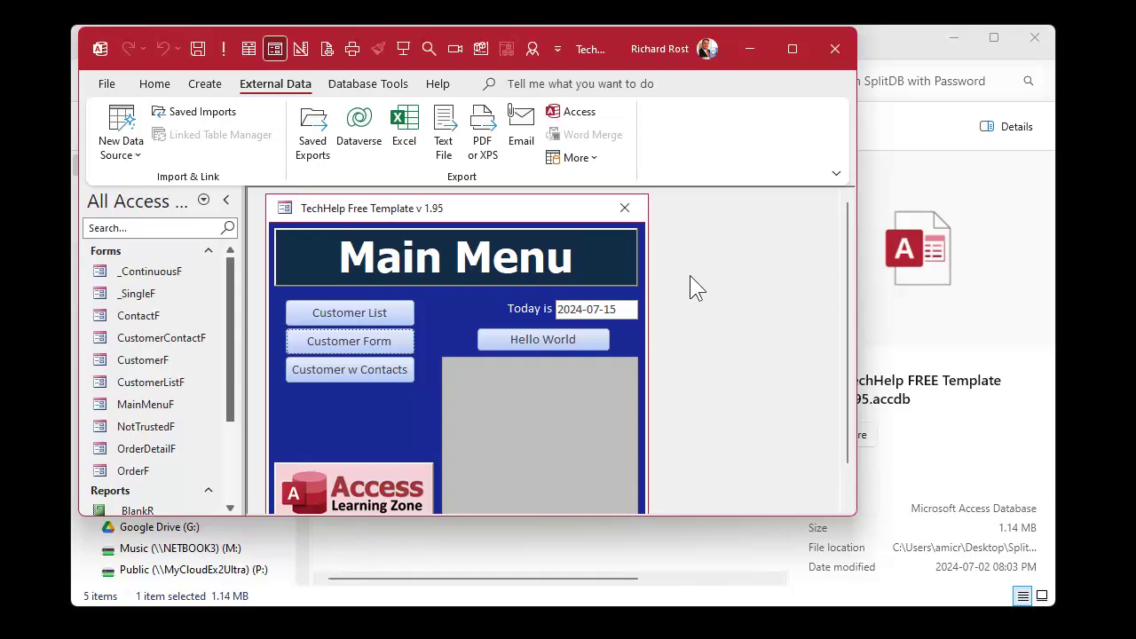
click(118, 140)
mouse_move(177, 227)
click(334, 233)
click(236, 416)
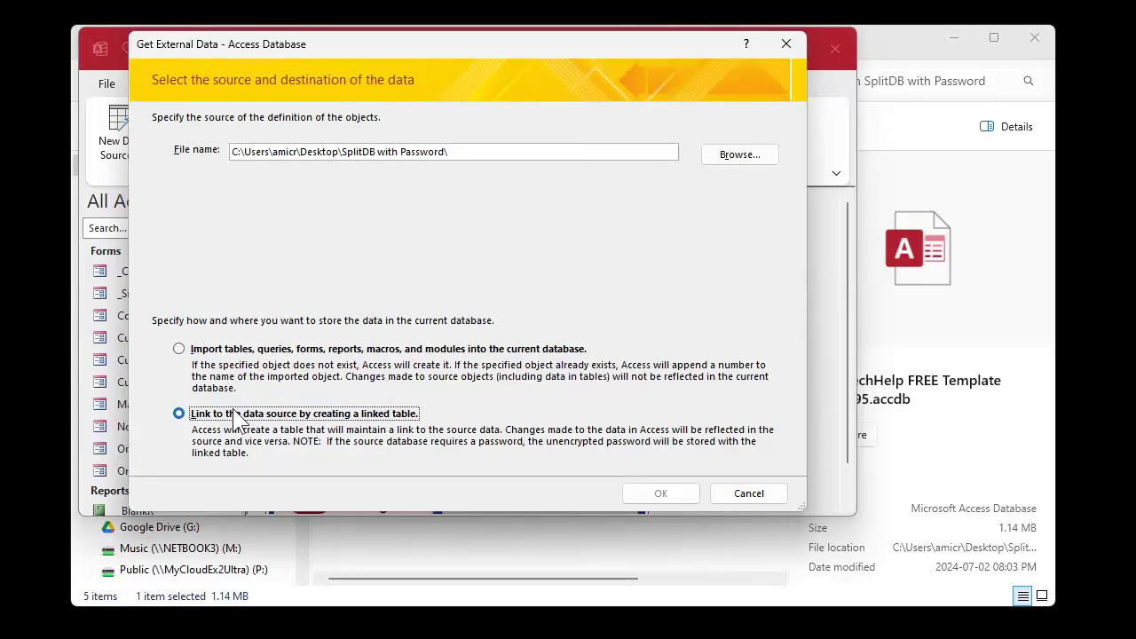
click(760, 157)
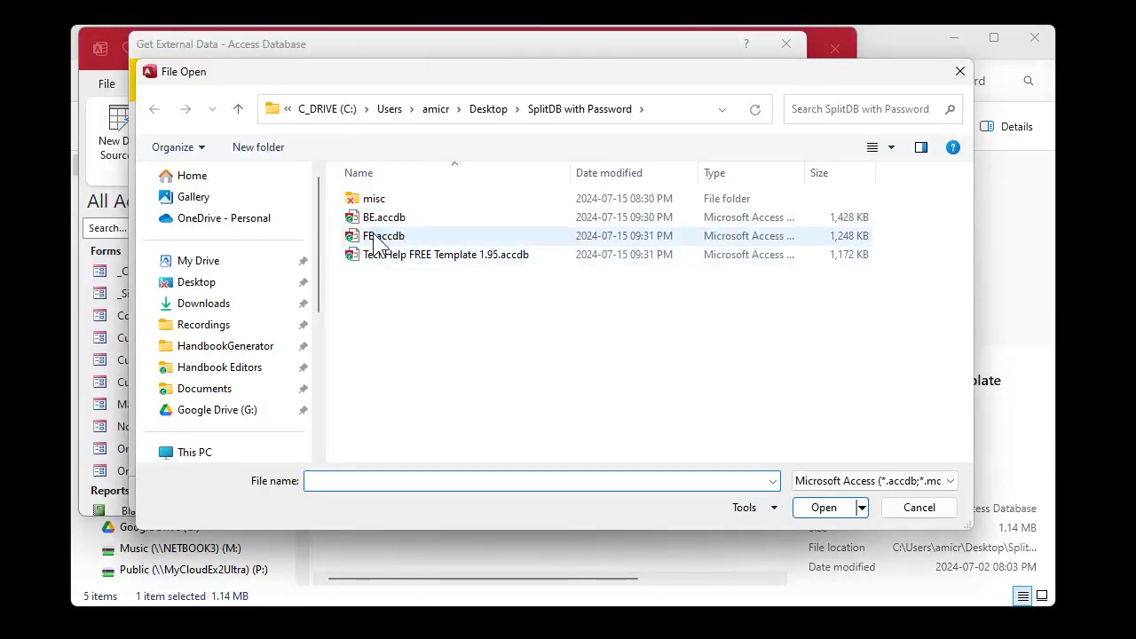
double_click(373, 235)
click(668, 494)
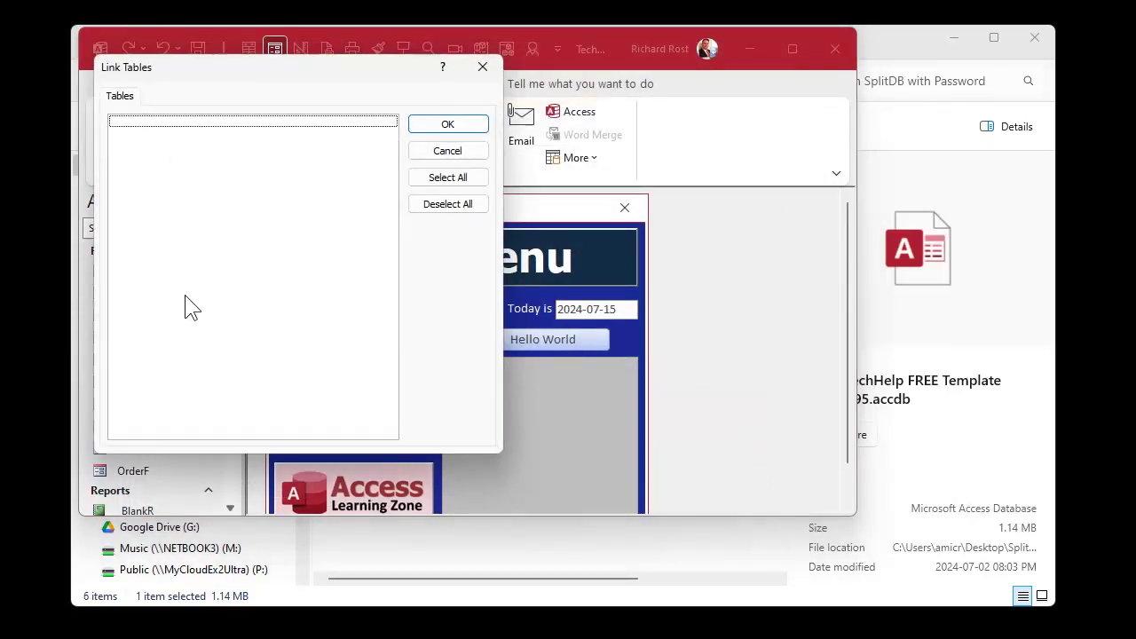
click(483, 67)
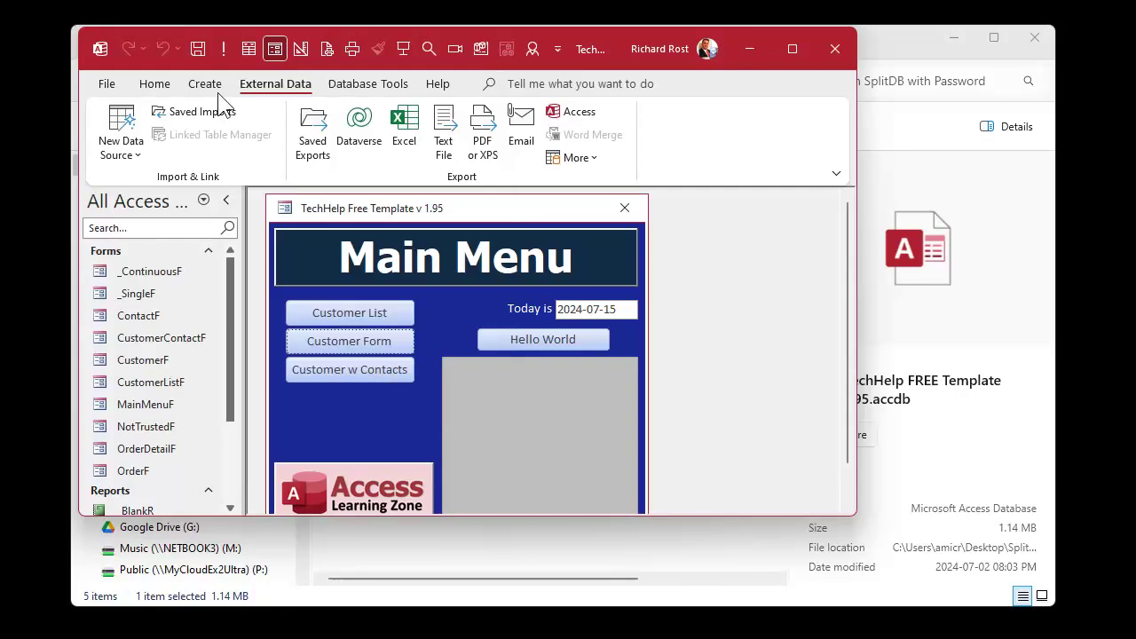
Step: Start an Access database import with FE.accdb as the source file
click(124, 146)
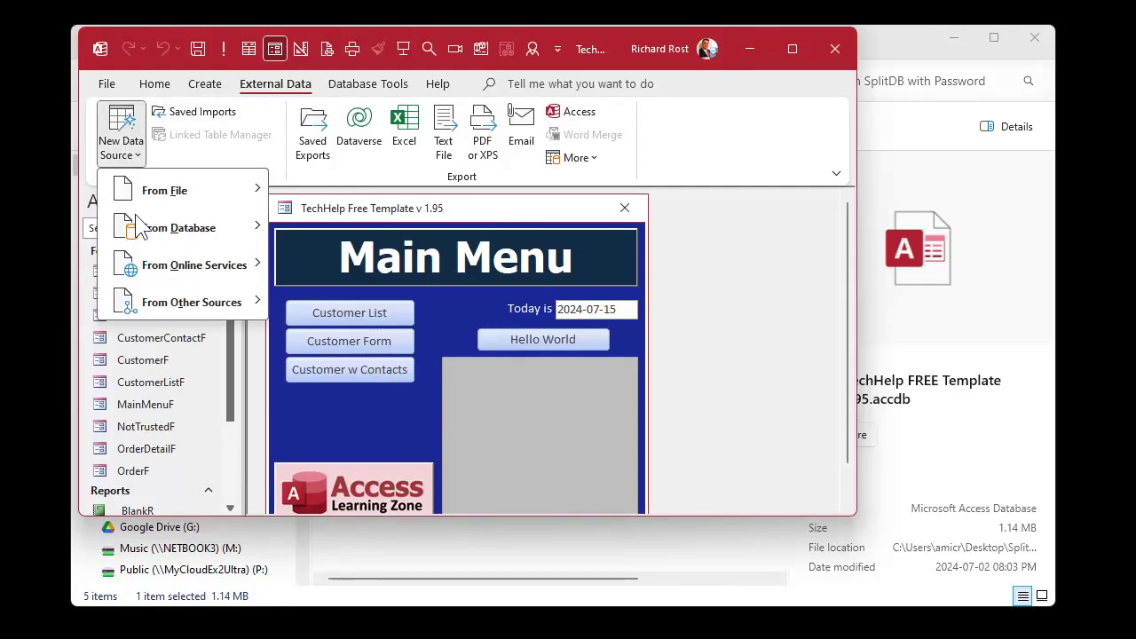
mouse_move(147, 229)
click(337, 227)
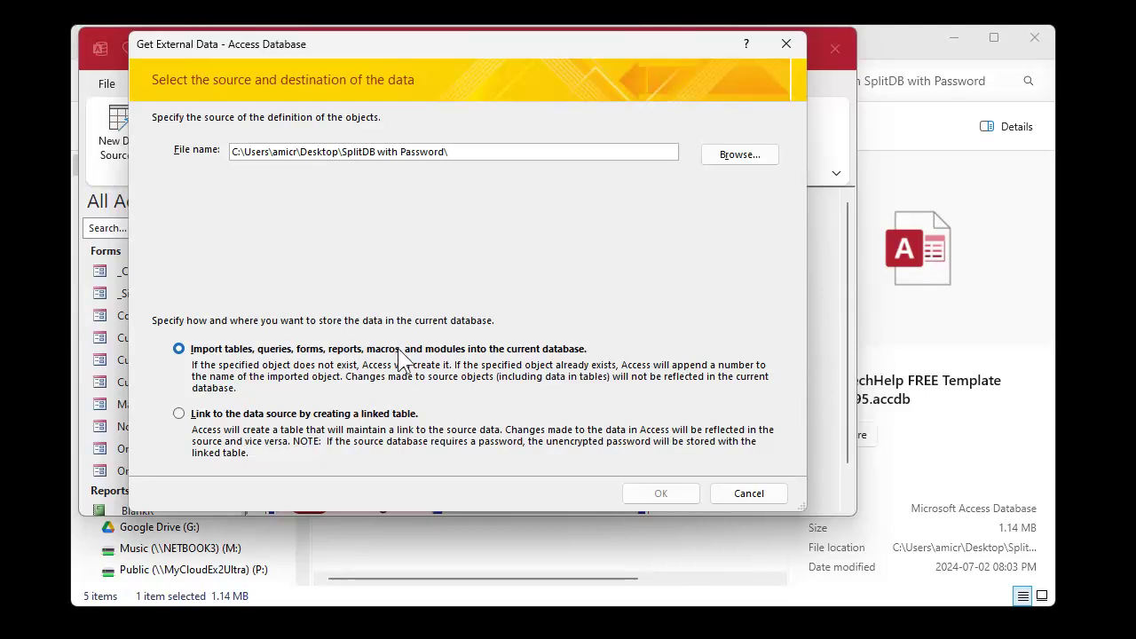
click(732, 158)
click(391, 238)
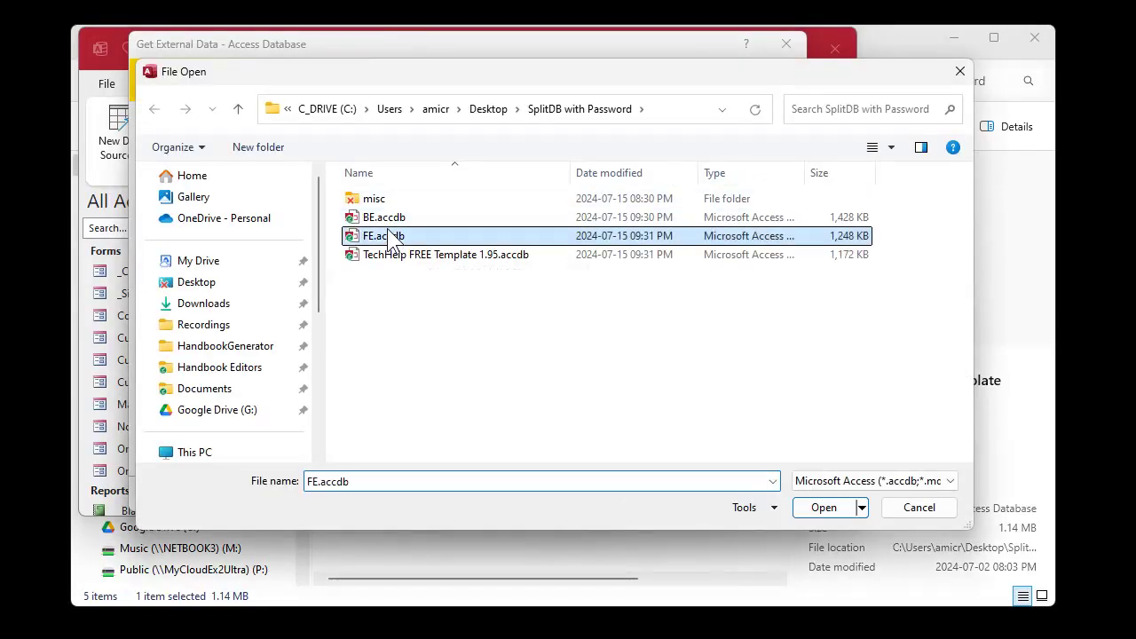
click(821, 508)
click(661, 494)
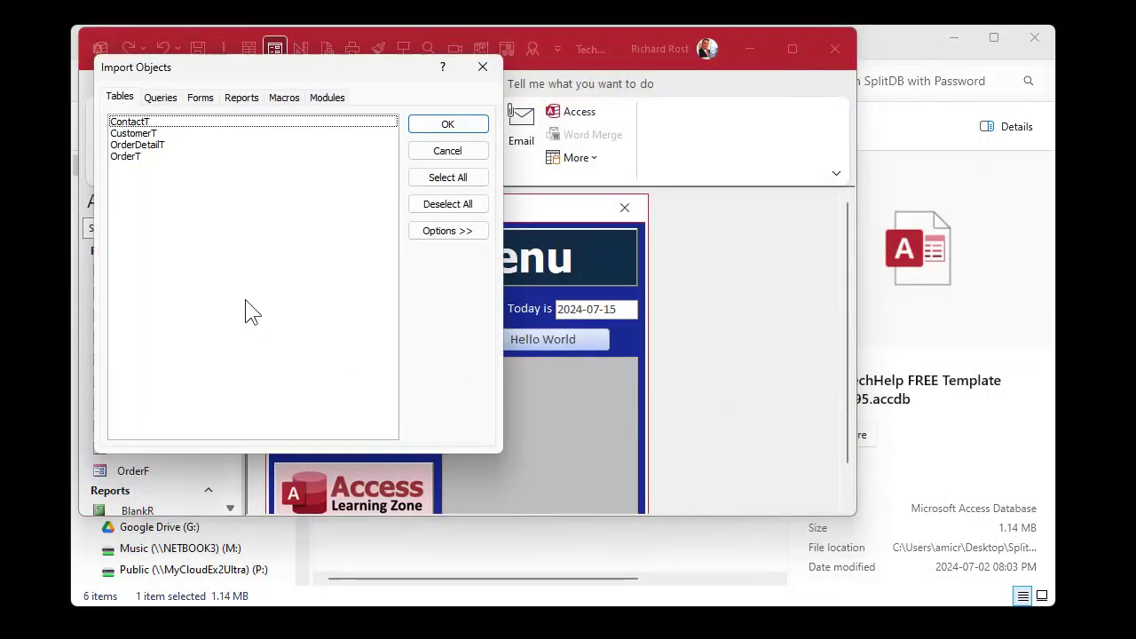
Step: Select all four tables and all six queries and import them
click(435, 180)
click(169, 99)
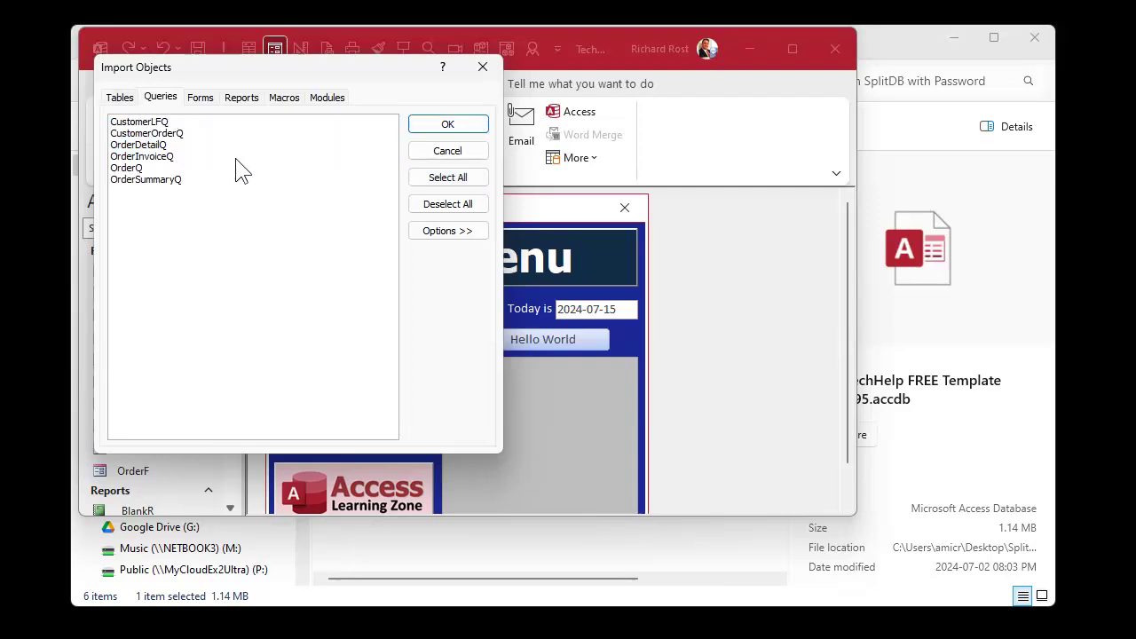
click(446, 182)
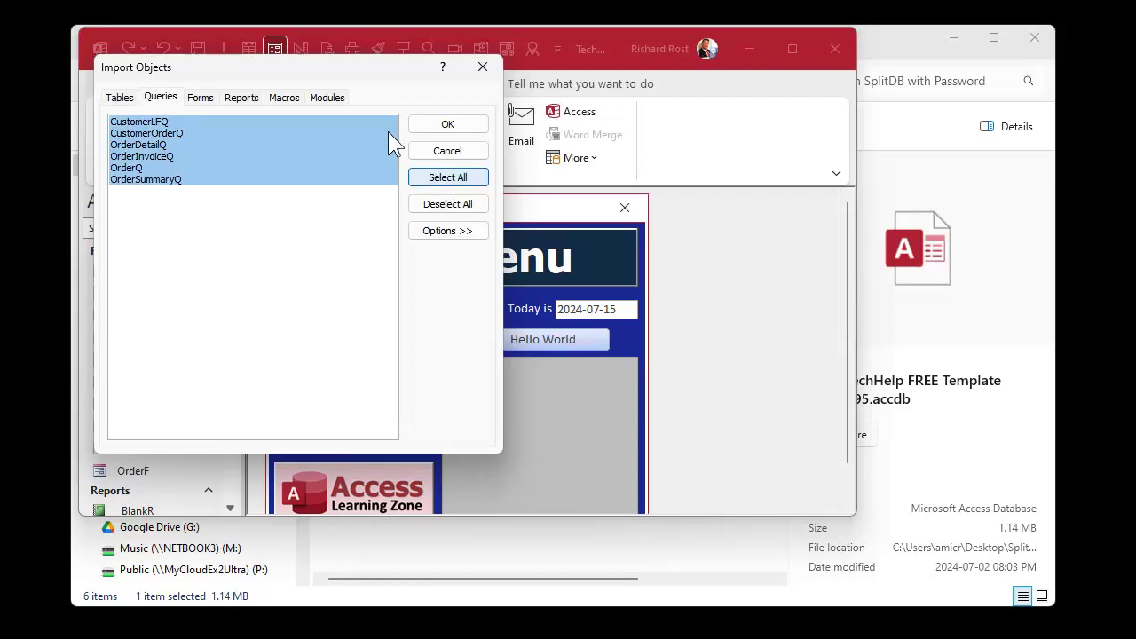
click(454, 124)
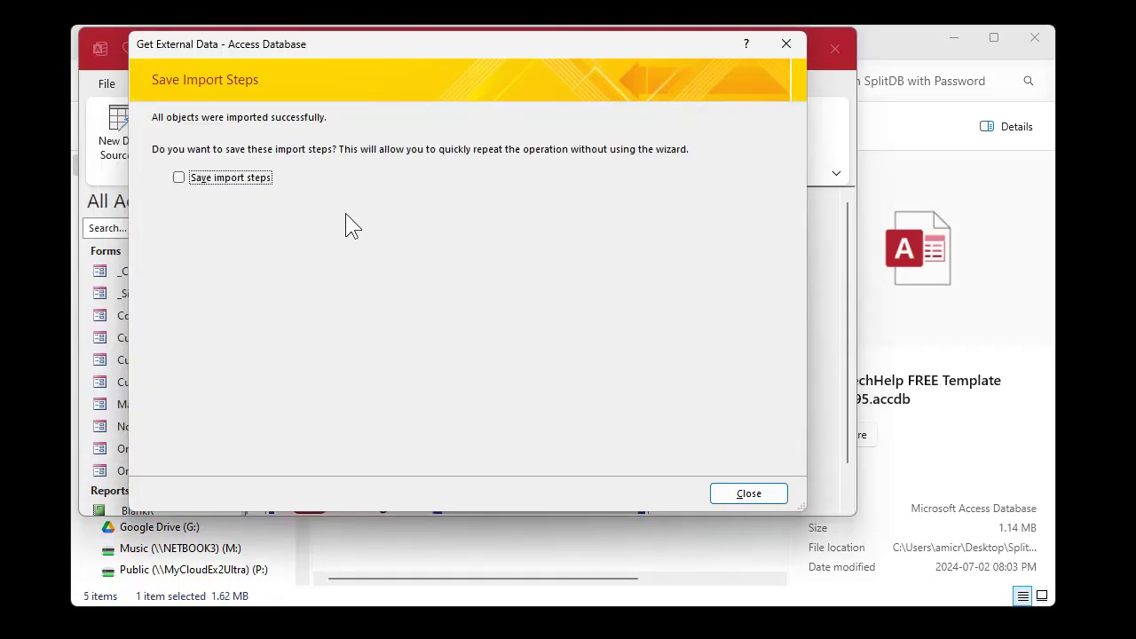
Step: Close the import without saving steps, then view and close the CustomerT and OrderT tables
click(752, 493)
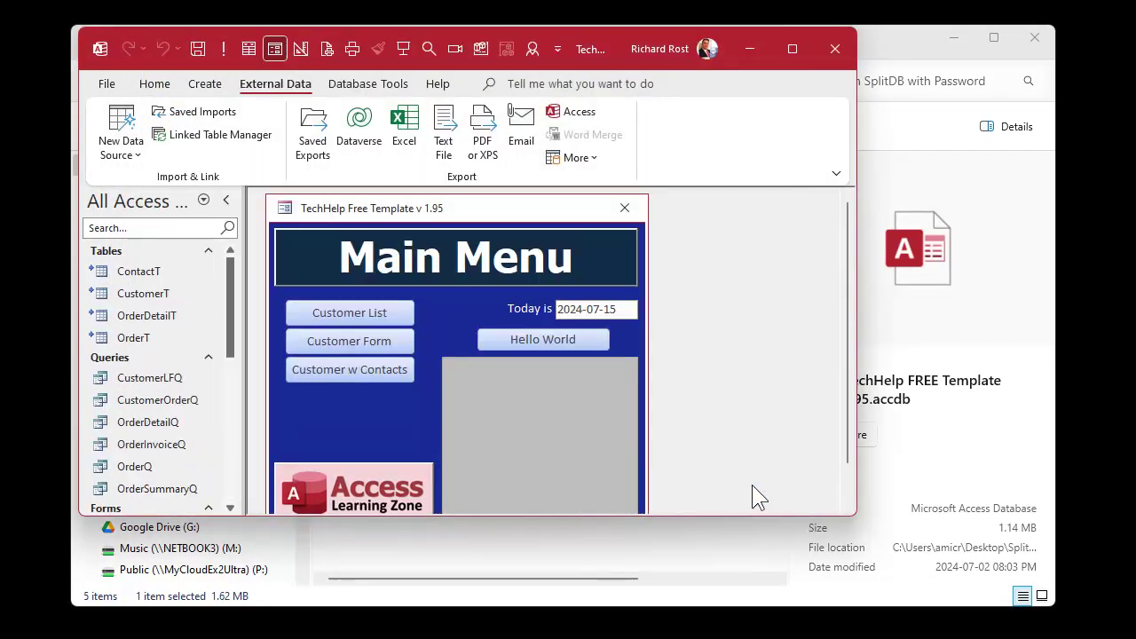
double_click(158, 295)
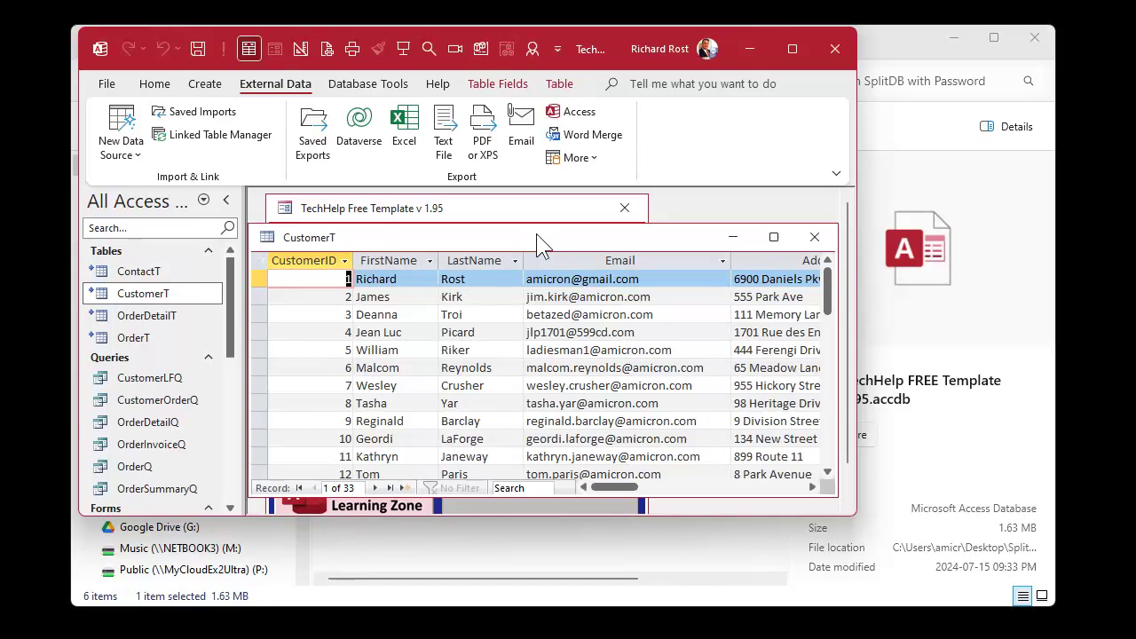
click(816, 233)
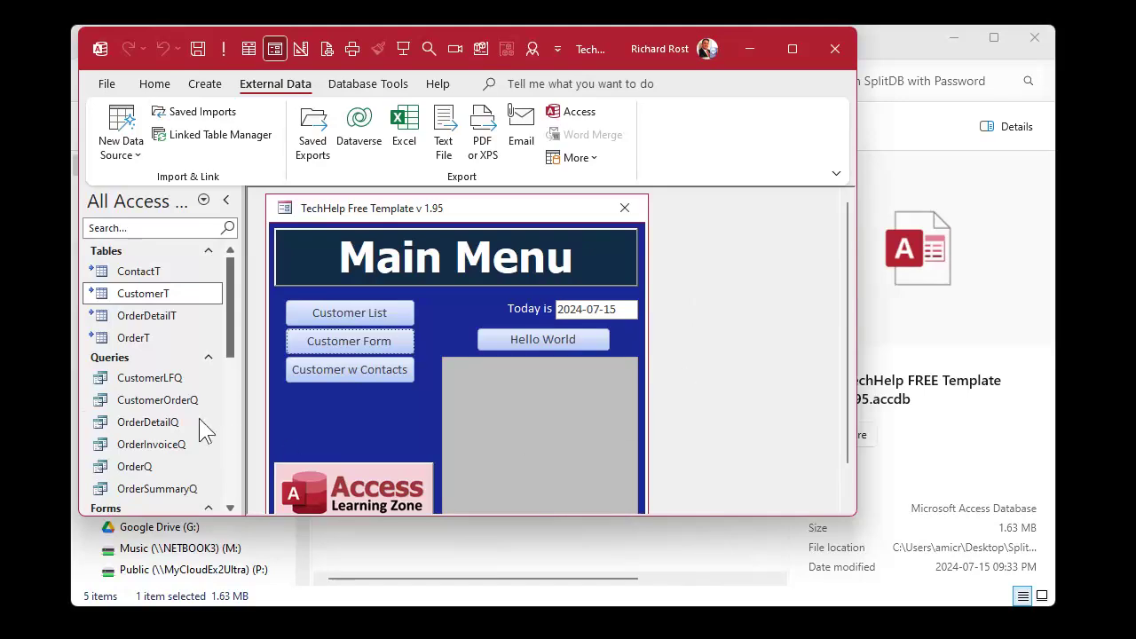
click(145, 339)
double_click(145, 341)
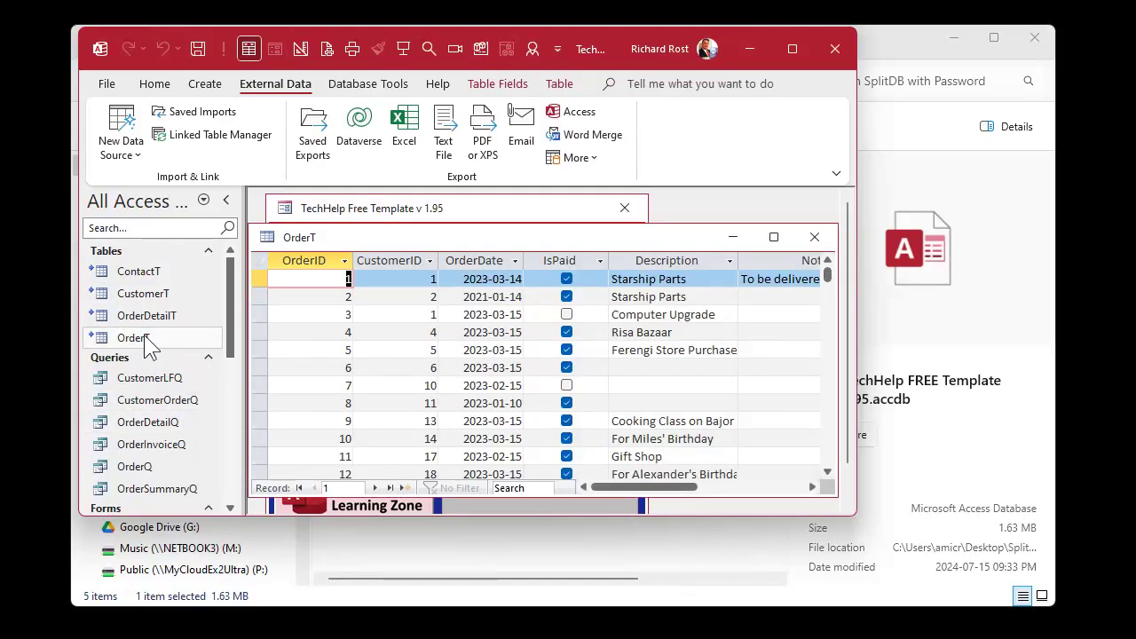
click(816, 238)
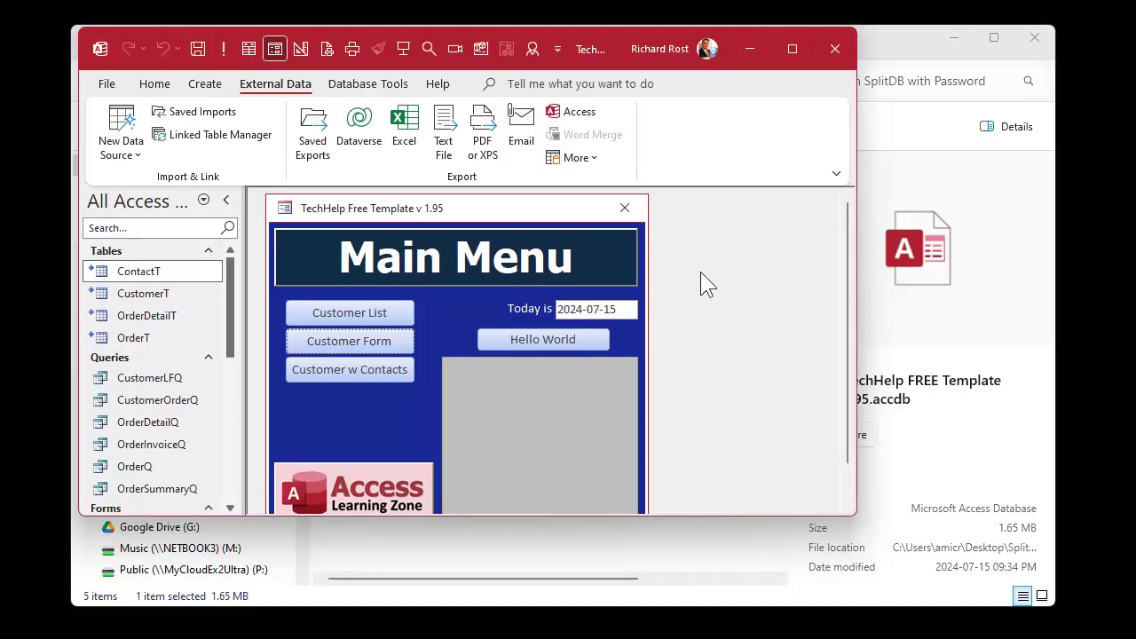
Step: Select every table and query from ContactT to OrderSummaryQ and delete them
shift+click(167, 491)
key(Delete)
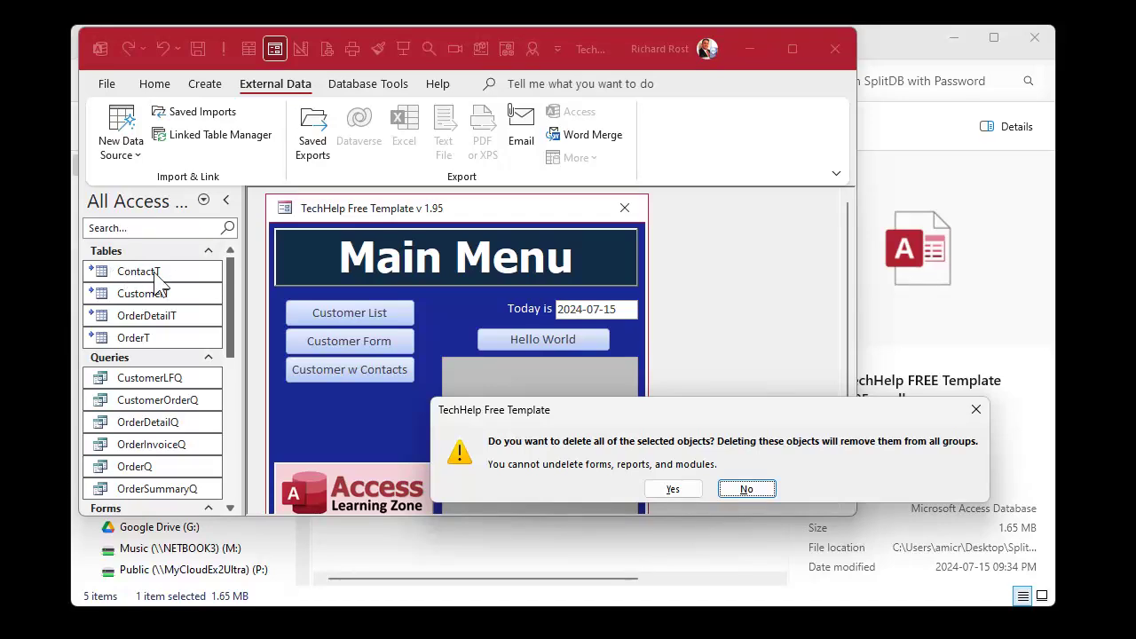
click(683, 489)
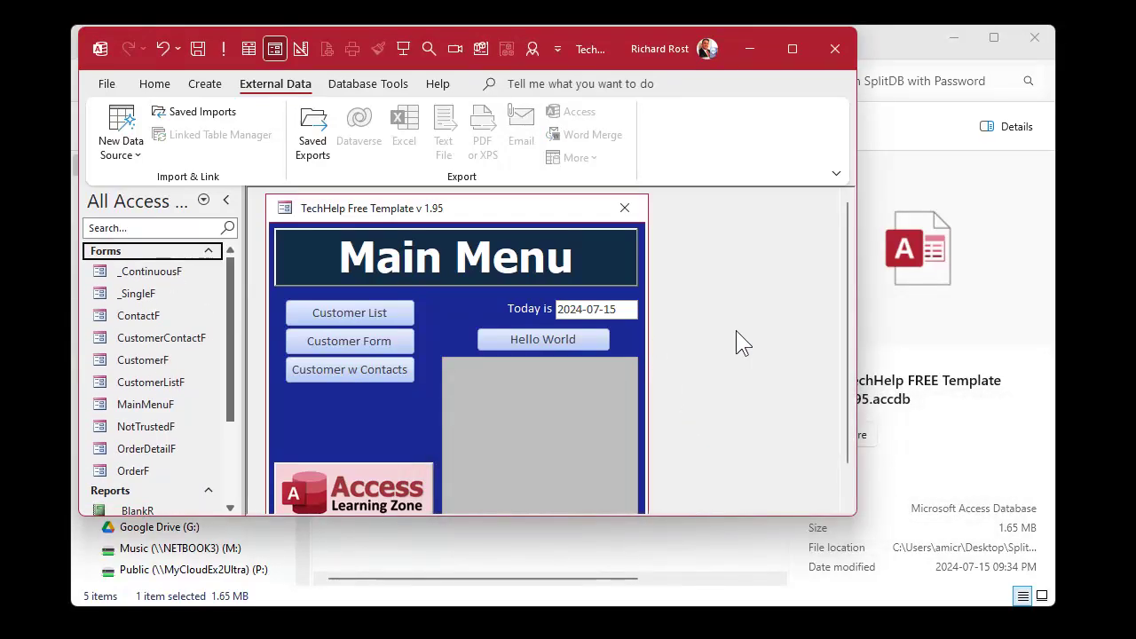